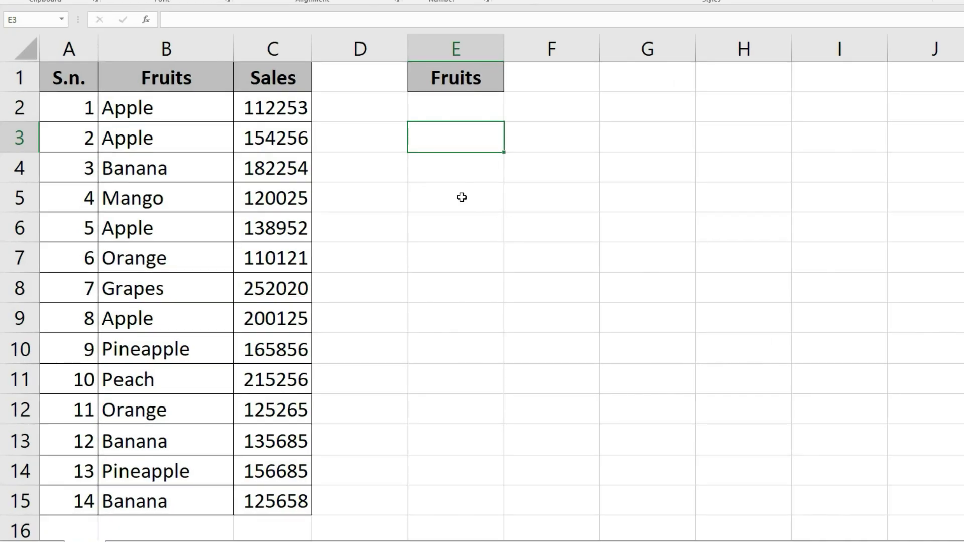
{"action": "left_click", "coordinate": [69, 82]}
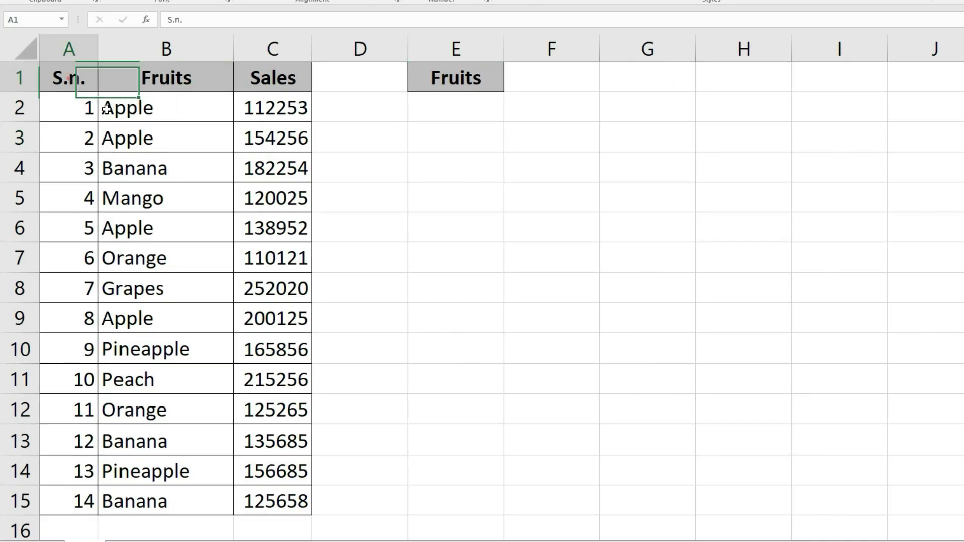
{"action": "left_click_drag", "start_coordinate": [107, 109], "coordinate": [286, 500]}
{"action": "left_click", "coordinate": [387, 341]}
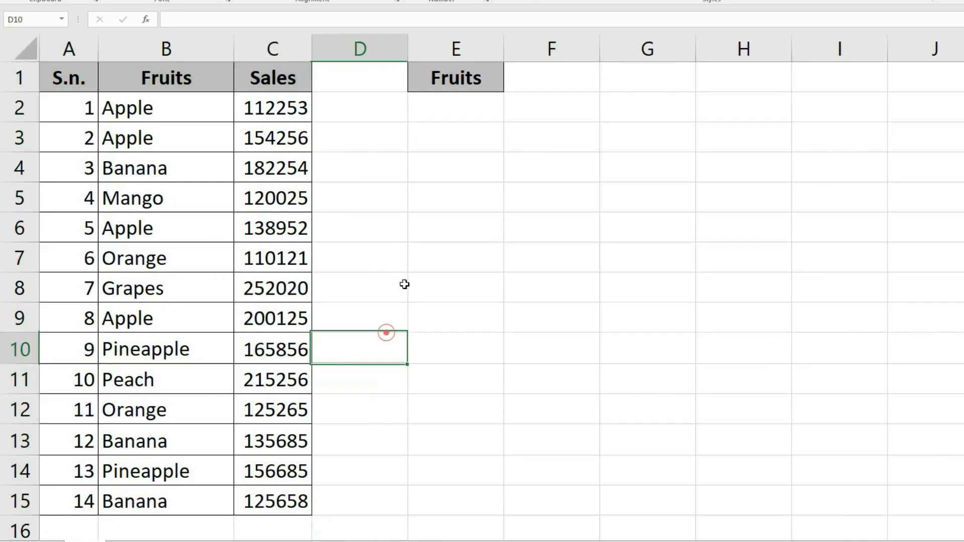
Enter =COUNT(A2:C15) in cell E3 to count the numeric cells in the table
{"action": "left_click", "coordinate": [435, 143]}
{"action": "type", "text": "=cou"}
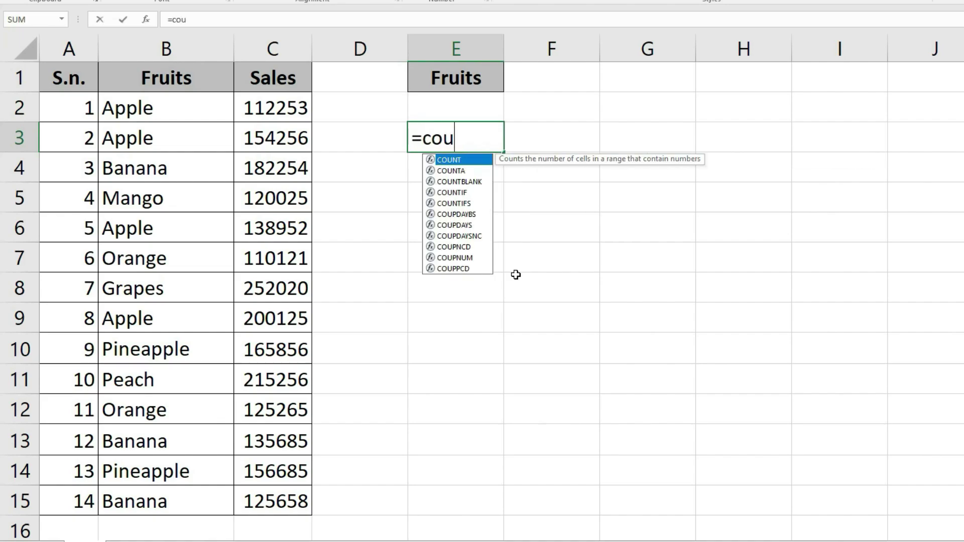
{"action": "type", "text": "nt"}
{"action": "key", "text": "Tab"}
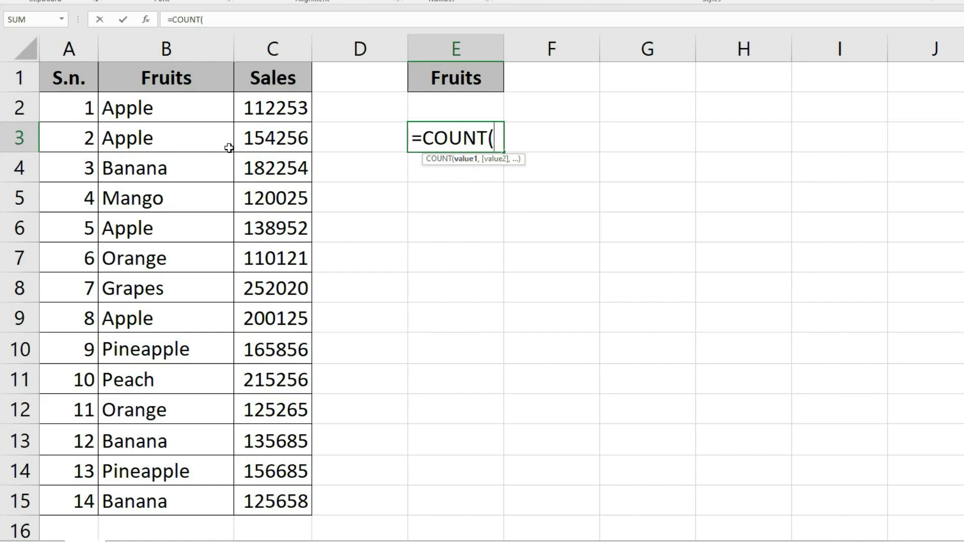
{"action": "left_click_drag", "start_coordinate": [82, 107], "coordinate": [295, 500]}
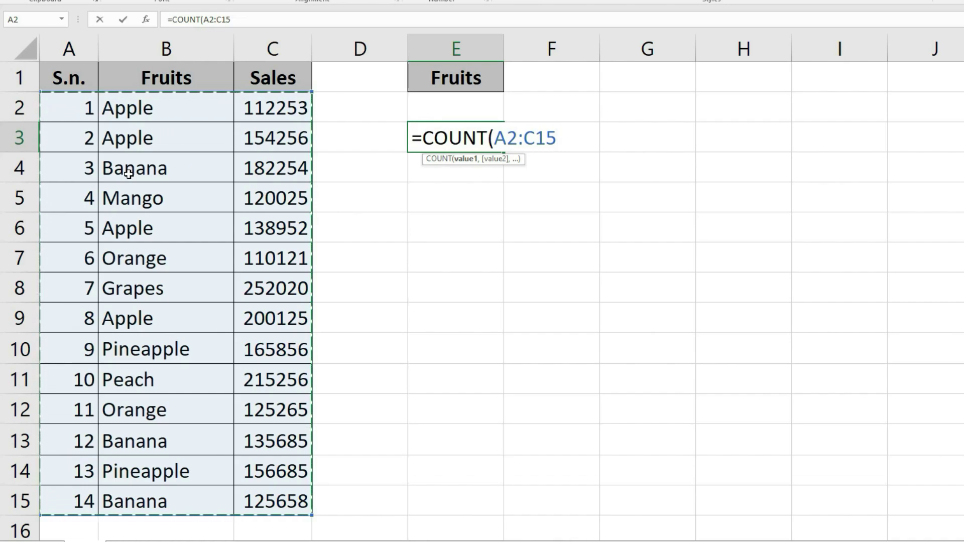
{"action": "type", "text": ")"}
{"action": "key", "text": "Return"}
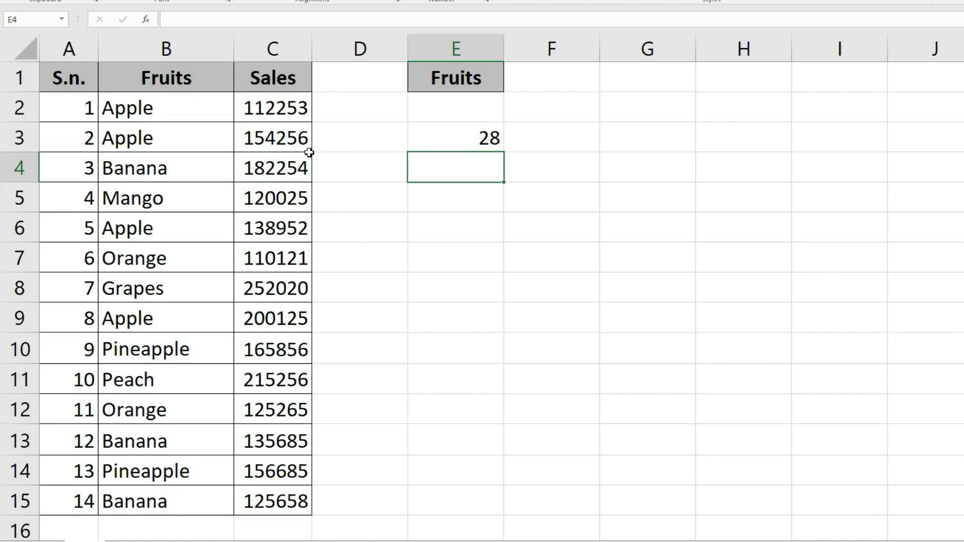
Compare the COUNT result in E3 with the numeric entries in the S.n. and Sales columns
{"action": "left_click", "coordinate": [479, 144]}
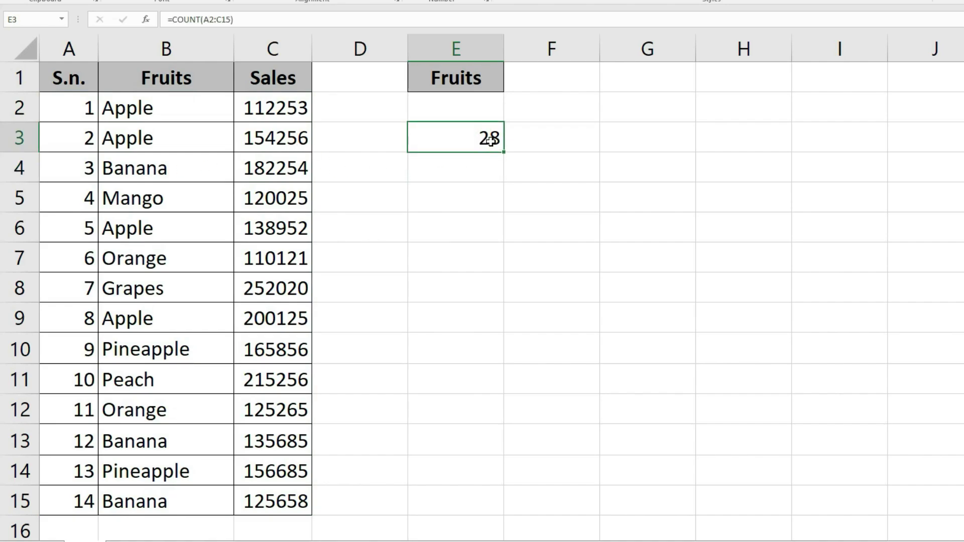
{"action": "left_click", "coordinate": [70, 106]}
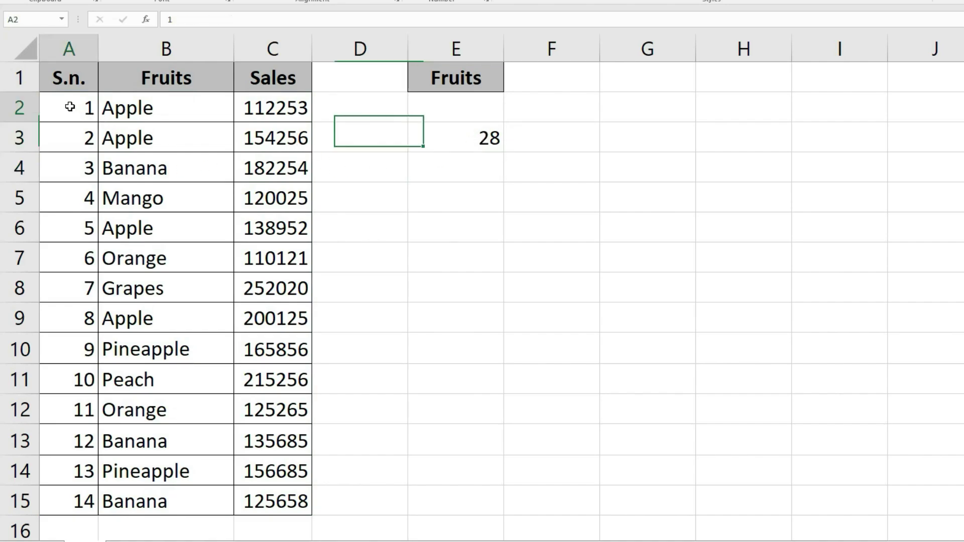
{"action": "left_click_drag", "start_coordinate": [69, 107], "coordinate": [47, 497]}
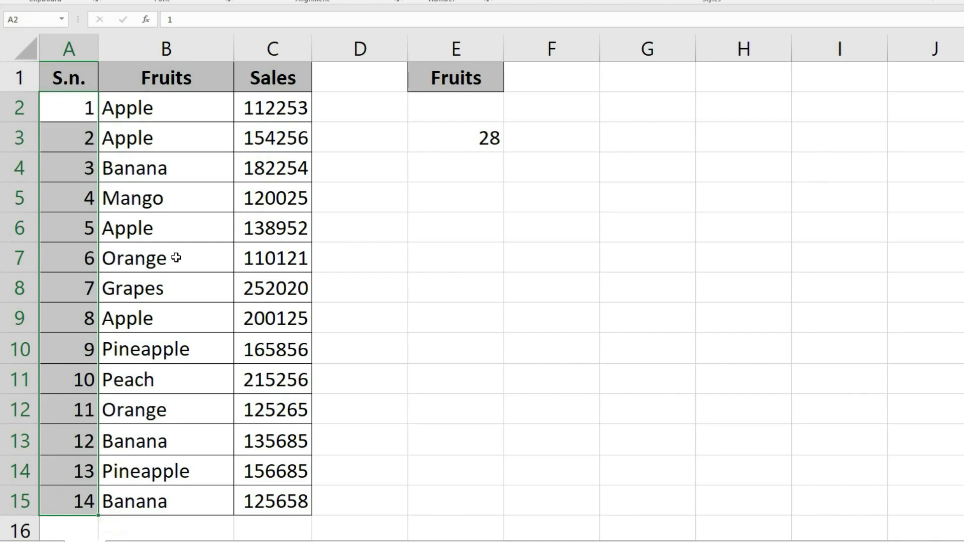
{"action": "left_click_drag", "start_coordinate": [275, 108], "coordinate": [276, 502]}
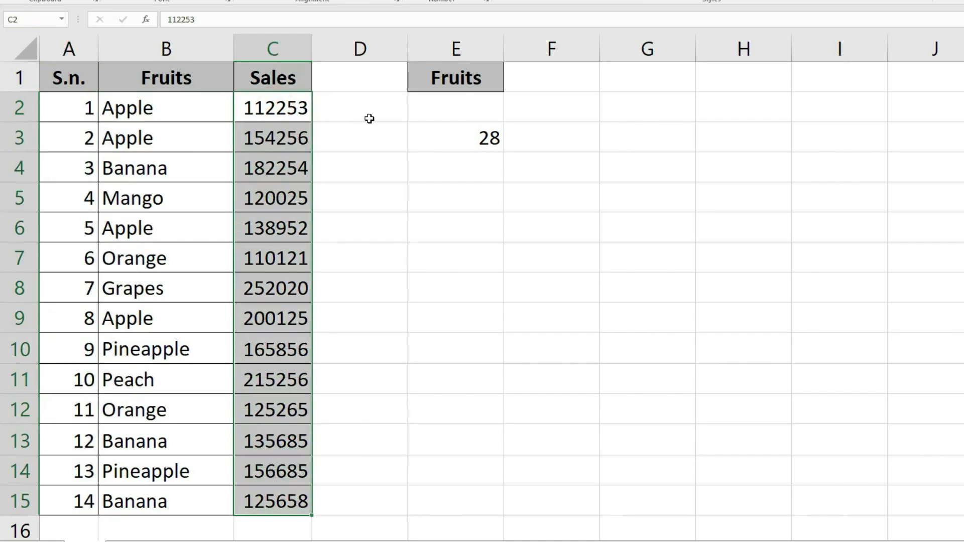
{"action": "left_click", "coordinate": [477, 137]}
Test the COUNT formula by clearing Mango's sales value in C5 and the serial number in A4, and restore both
{"action": "left_click", "coordinate": [281, 199]}
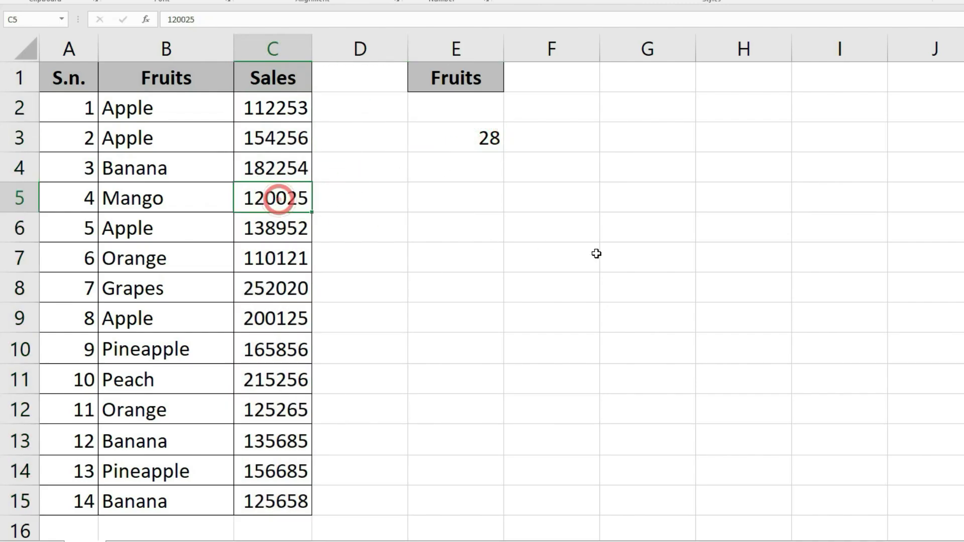
{"action": "key", "text": "Delete"}
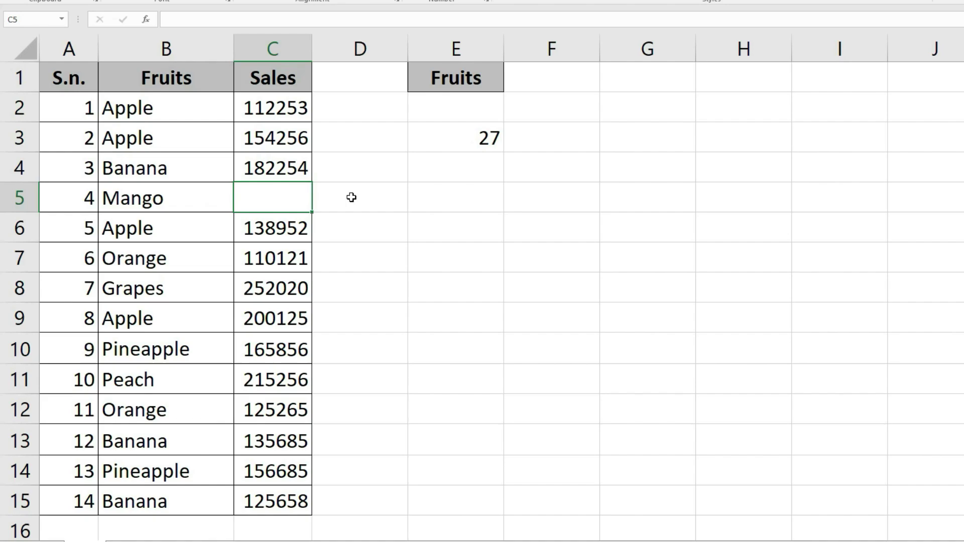
{"action": "left_click", "coordinate": [83, 168]}
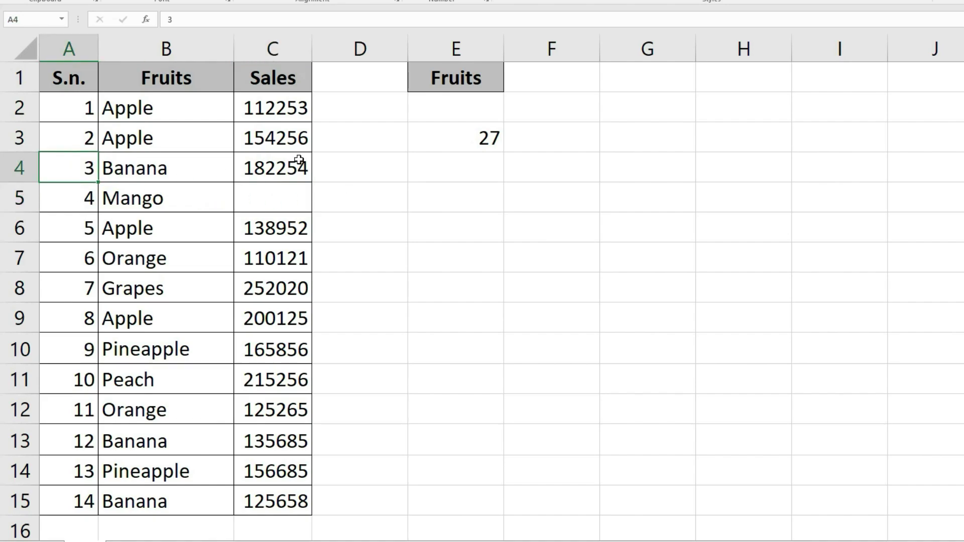
{"action": "key", "text": "Delete"}
{"action": "type", "text": "3"}
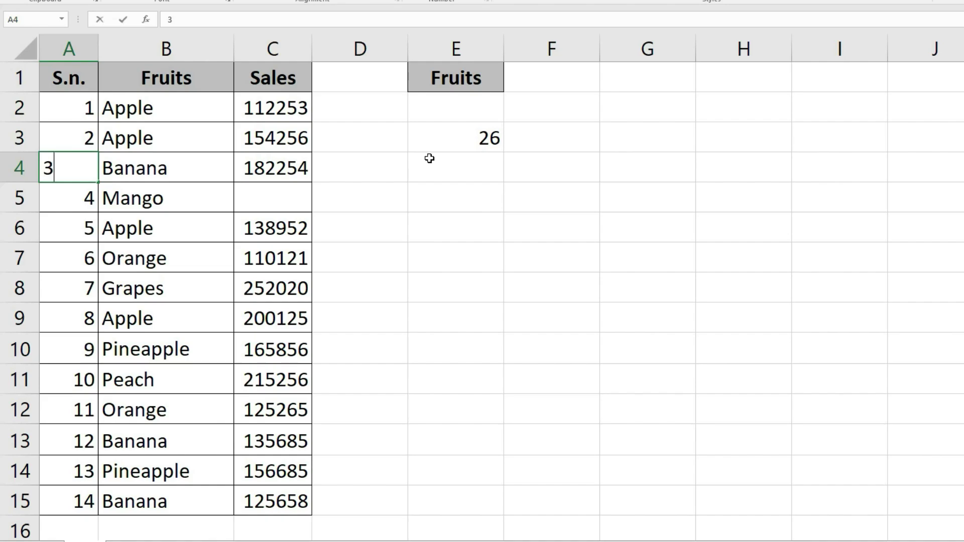
{"action": "left_click", "coordinate": [421, 146]}
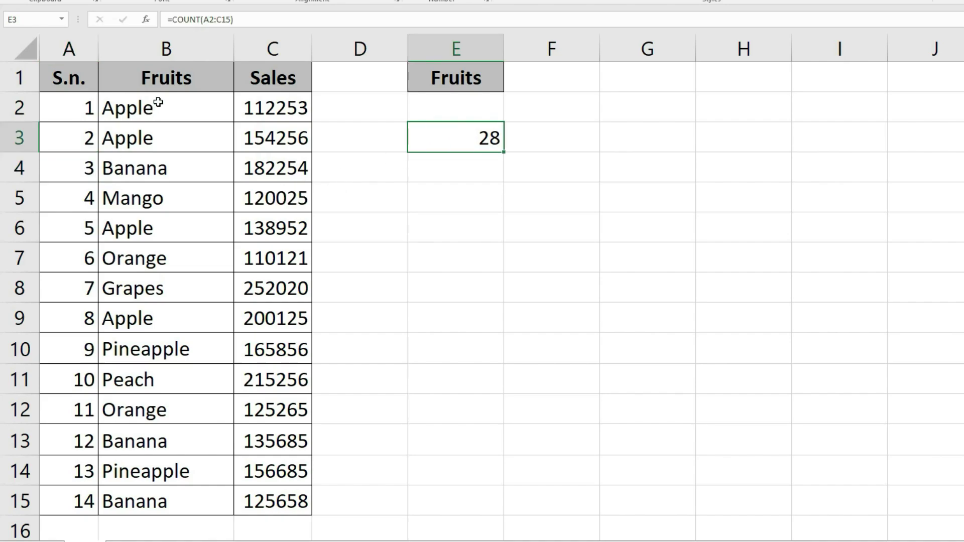
Change the formula in E3 to =COUNTA(A2:C15) so the text entries in the Fruits column are counted too
{"action": "left_click_drag", "start_coordinate": [157, 105], "coordinate": [153, 493]}
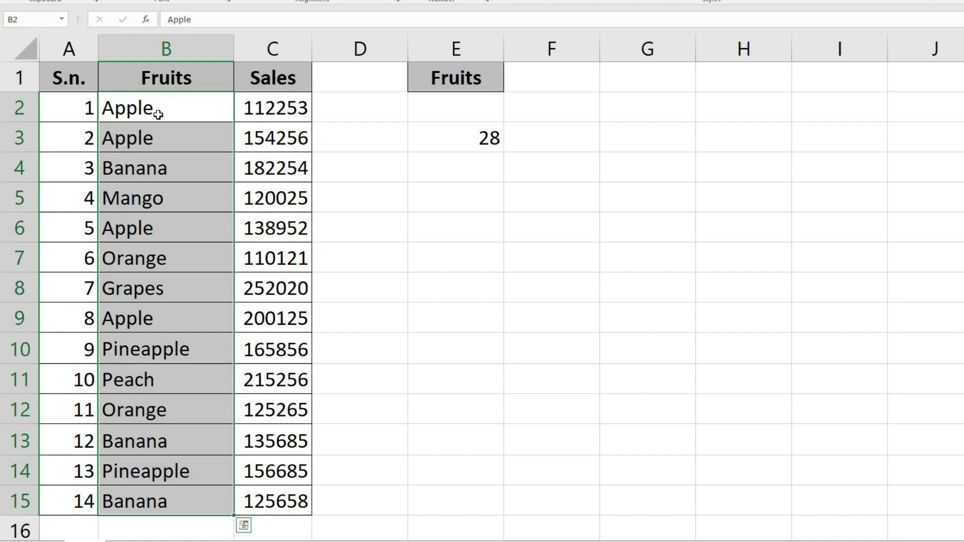
{"action": "left_click", "coordinate": [258, 103]}
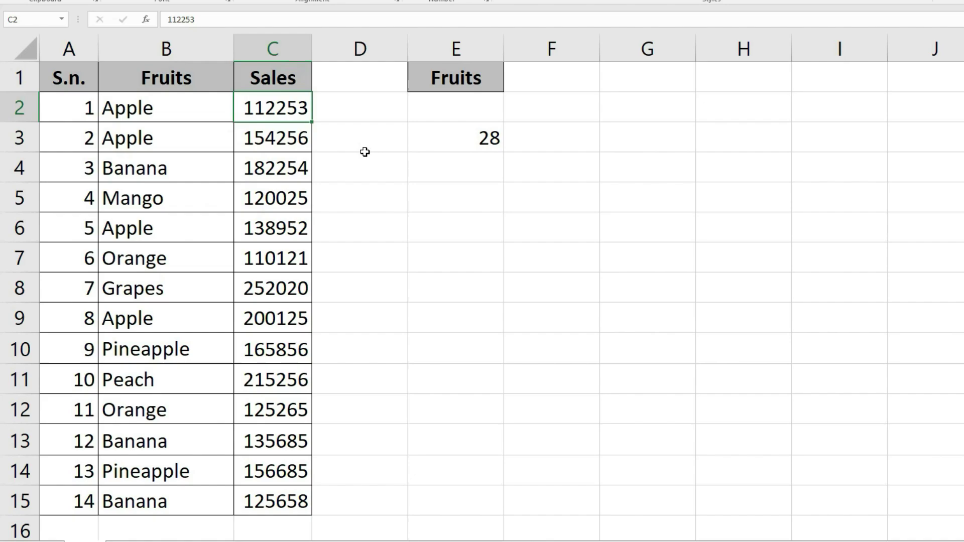
{"action": "double_click", "coordinate": [469, 134]}
{"action": "left_click_drag", "start_coordinate": [575, 136], "coordinate": [490, 138]}
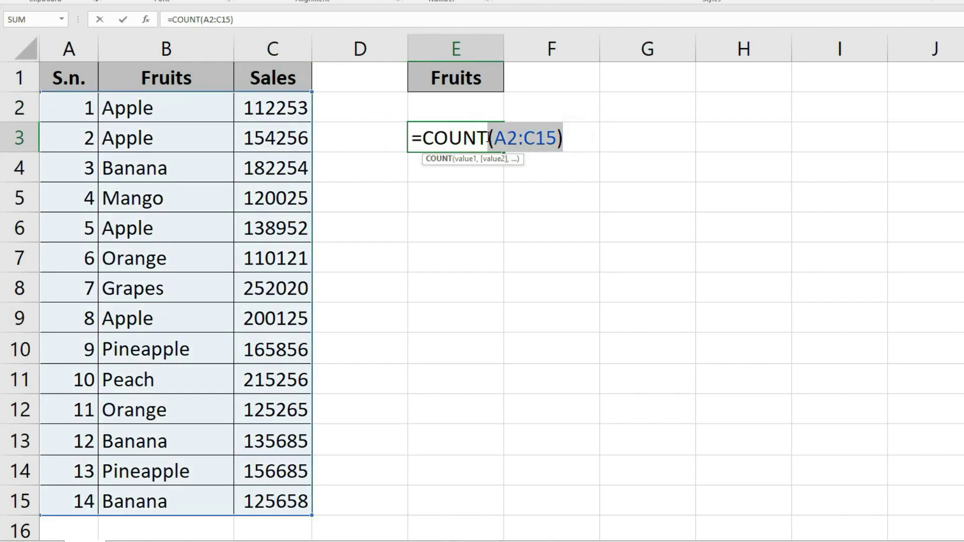
{"action": "key", "text": "BackSpace"}
{"action": "type", "text": "a"}
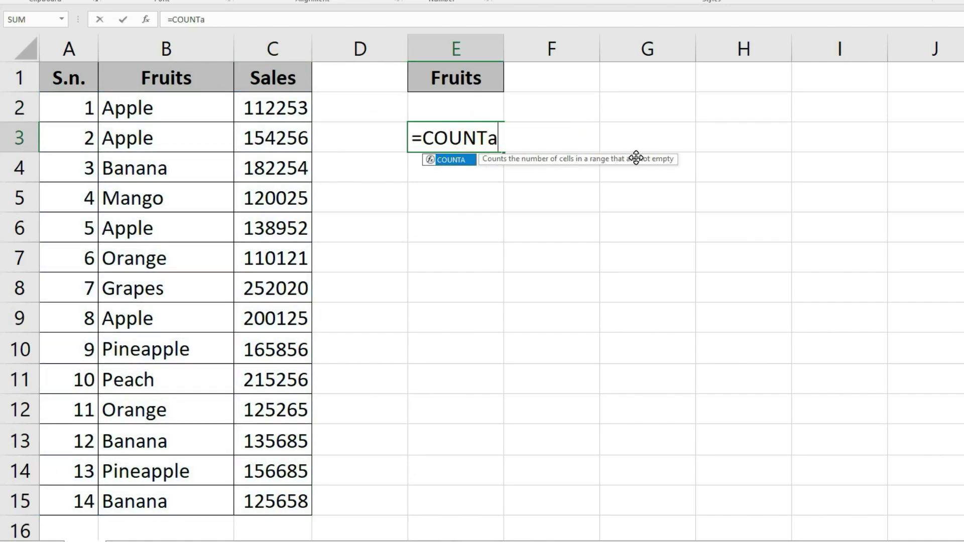
{"action": "double_click", "coordinate": [462, 160]}
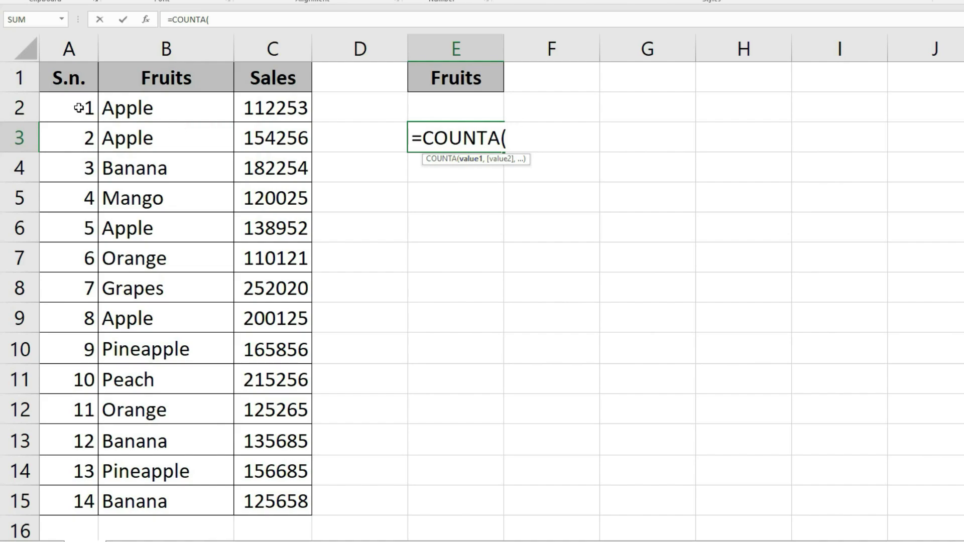
{"action": "left_click_drag", "start_coordinate": [64, 102], "coordinate": [280, 502]}
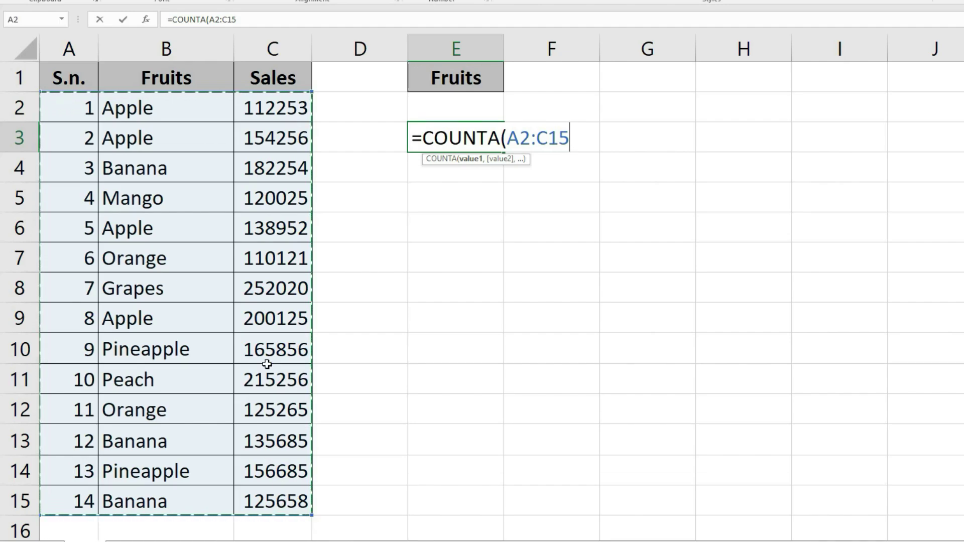
{"action": "type", "text": ")"}
{"action": "key", "text": "Return"}
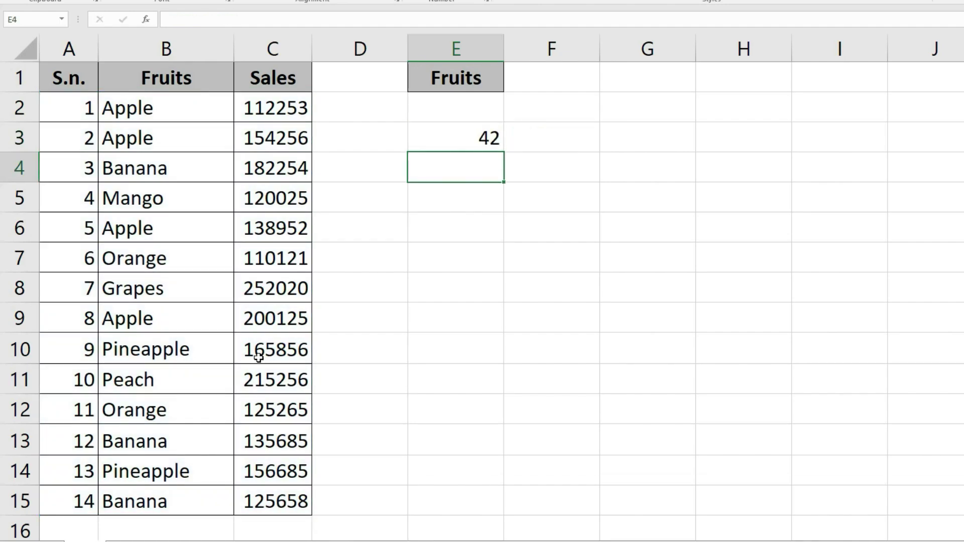
Compare the COUNTA result in E3 with the filled cells across columns A to C
{"action": "left_click", "coordinate": [483, 138]}
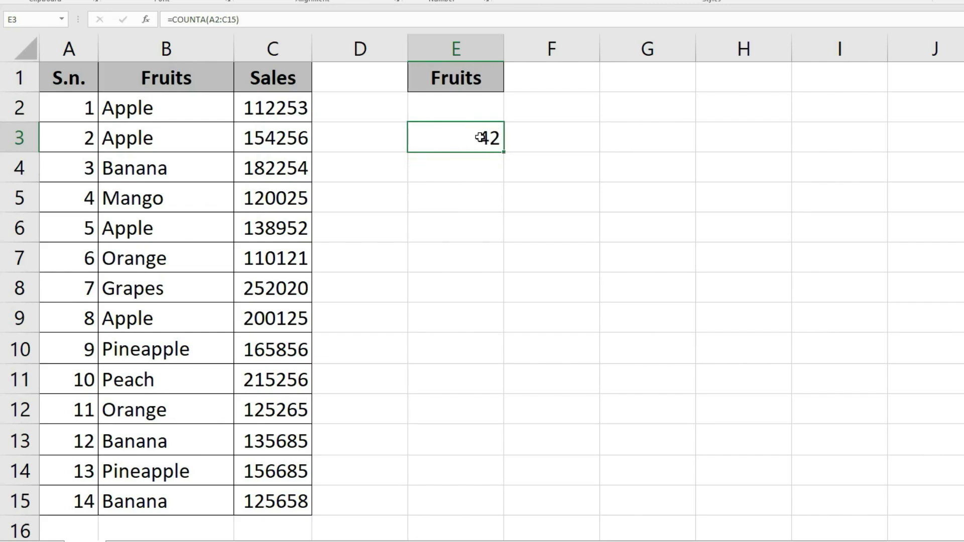
{"action": "left_click_drag", "start_coordinate": [82, 111], "coordinate": [296, 502]}
{"action": "left_click", "coordinate": [75, 107]}
{"action": "left_click", "coordinate": [70, 48]}
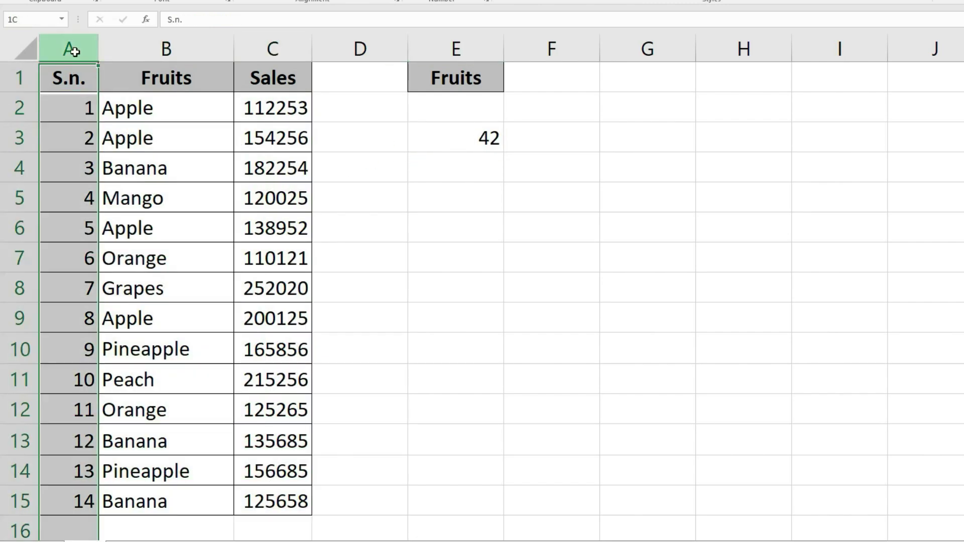
{"action": "left_click", "coordinate": [158, 49]}
{"action": "left_click", "coordinate": [269, 55]}
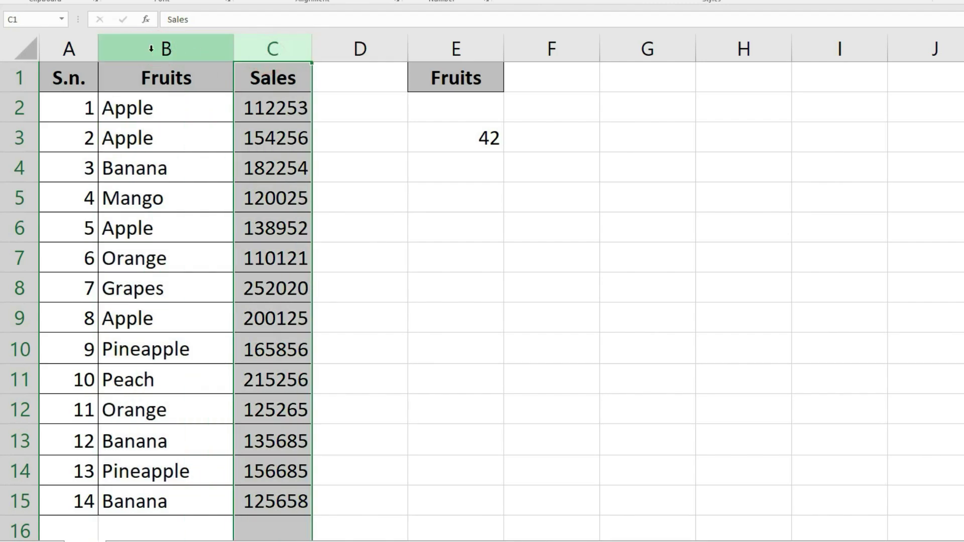
{"action": "left_click_drag", "start_coordinate": [71, 50], "coordinate": [240, 50]}
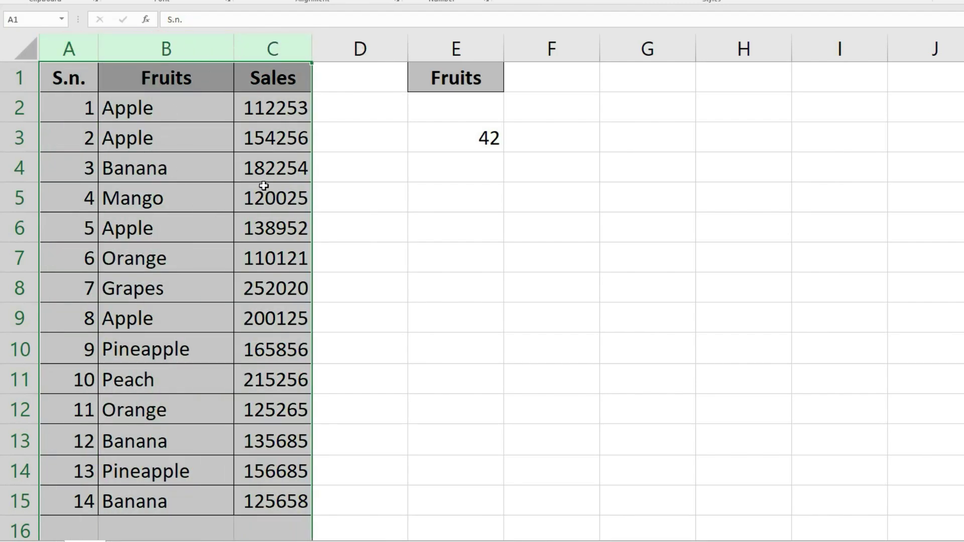
Clear the formula in E3 and enter =COUNTBLANK(A2:C15) to count the empty cells in the table
{"action": "left_click", "coordinate": [465, 139]}
{"action": "left_click", "coordinate": [462, 162]}
{"action": "left_click", "coordinate": [460, 145]}
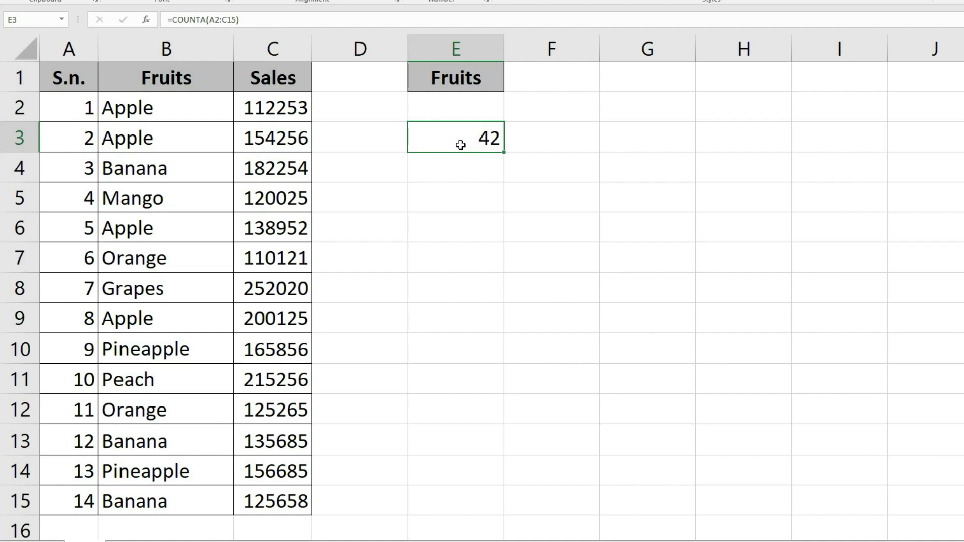
{"action": "key", "text": "BackSpace"}
{"action": "left_click", "coordinate": [463, 174]}
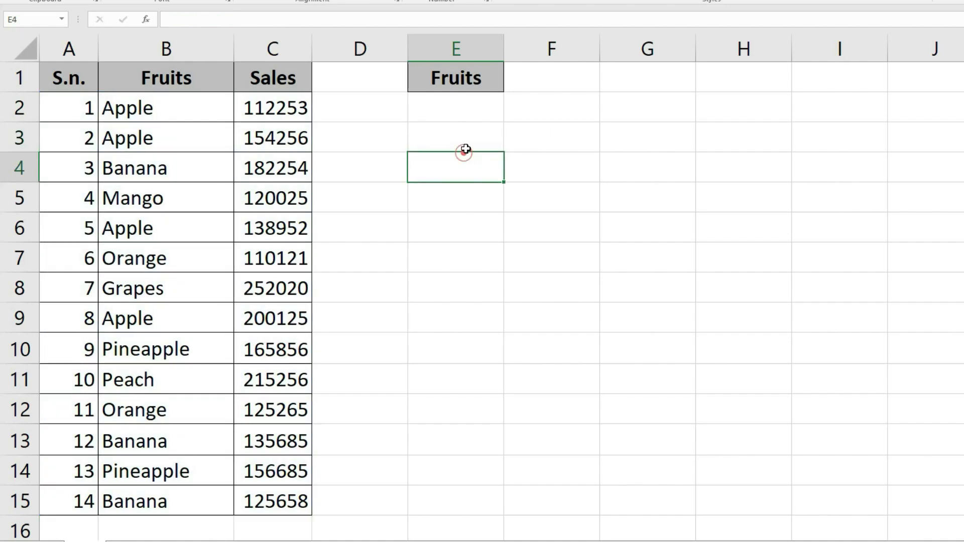
{"action": "left_click", "coordinate": [467, 145]}
{"action": "type", "text": "="}
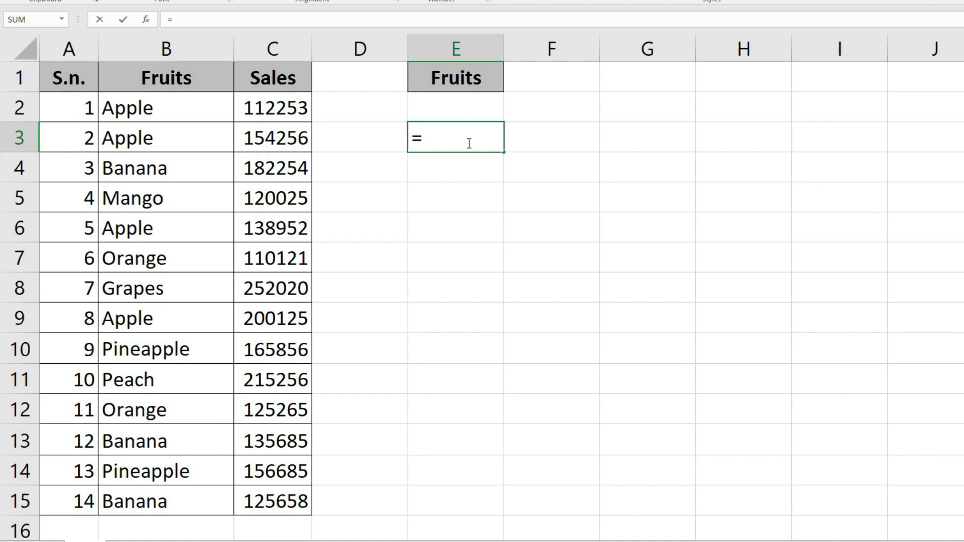
{"action": "type", "text": "countb"}
{"action": "key", "text": "Tab"}
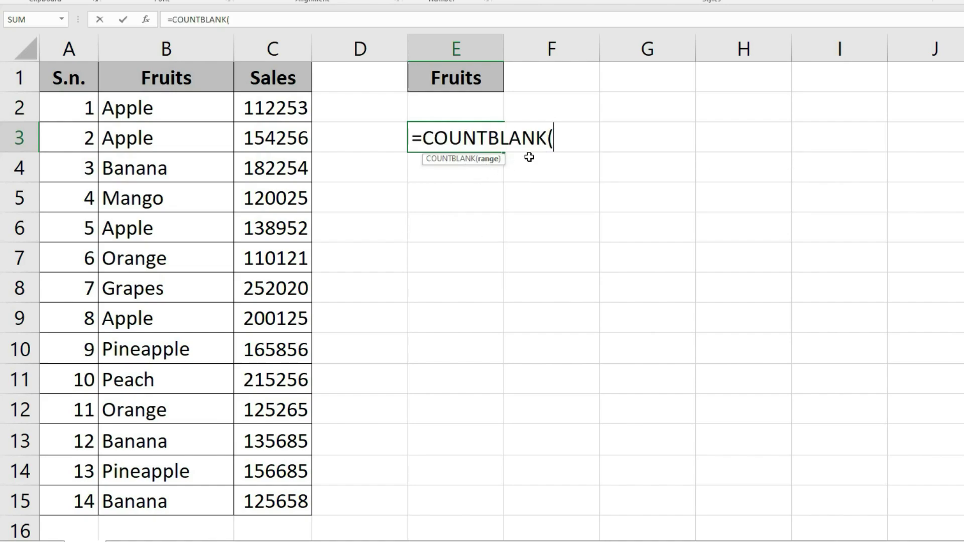
{"action": "left_click_drag", "start_coordinate": [79, 101], "coordinate": [290, 497]}
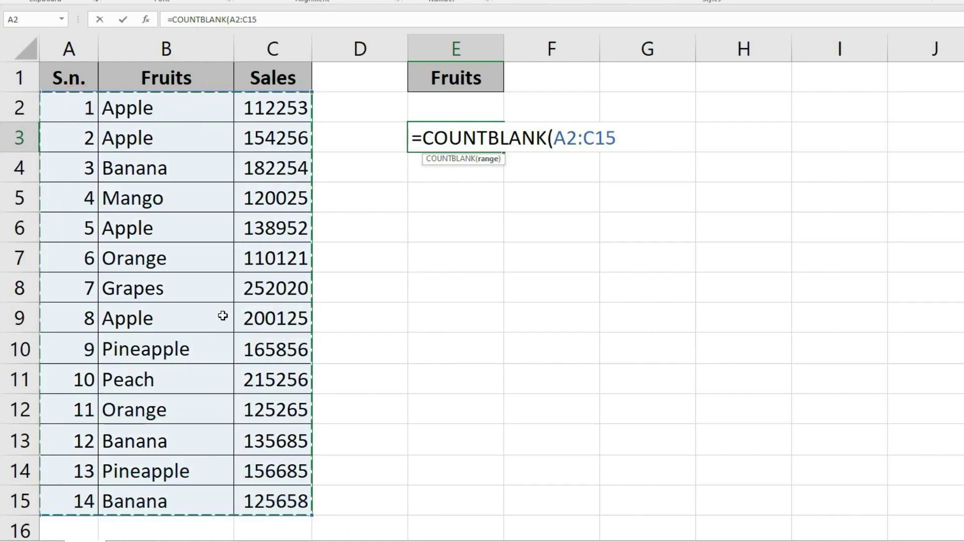
{"action": "key", "text": "Return"}
Check the COUNTBLANK result in E3 against the data range A2:C15, looking for empty cells
{"action": "left_click", "coordinate": [463, 137]}
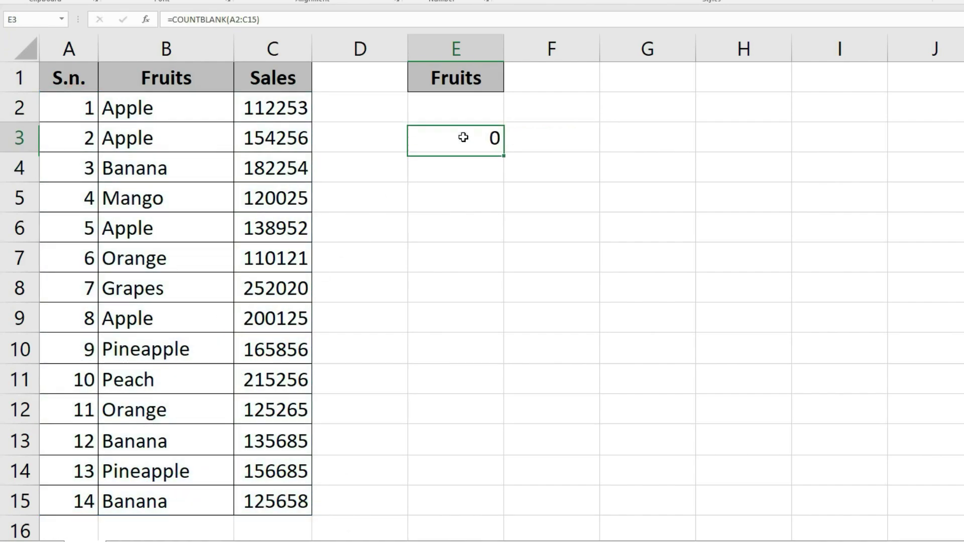
{"action": "left_click", "coordinate": [472, 160]}
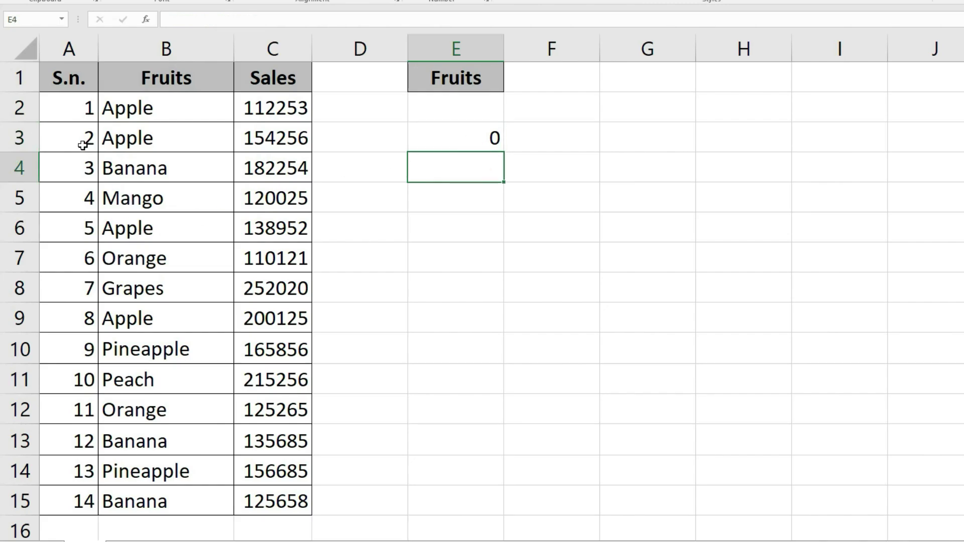
{"action": "left_click_drag", "start_coordinate": [67, 102], "coordinate": [256, 499]}
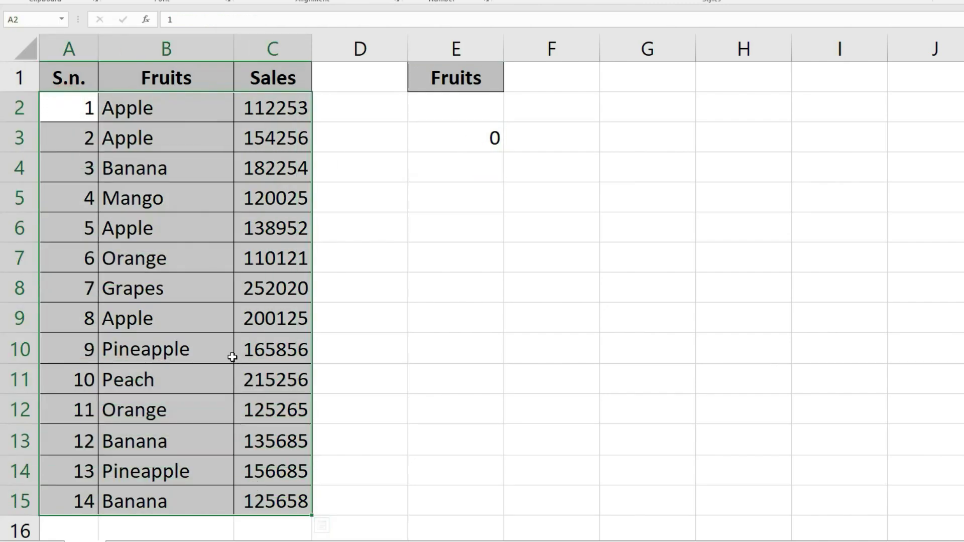
{"action": "left_click", "coordinate": [169, 289]}
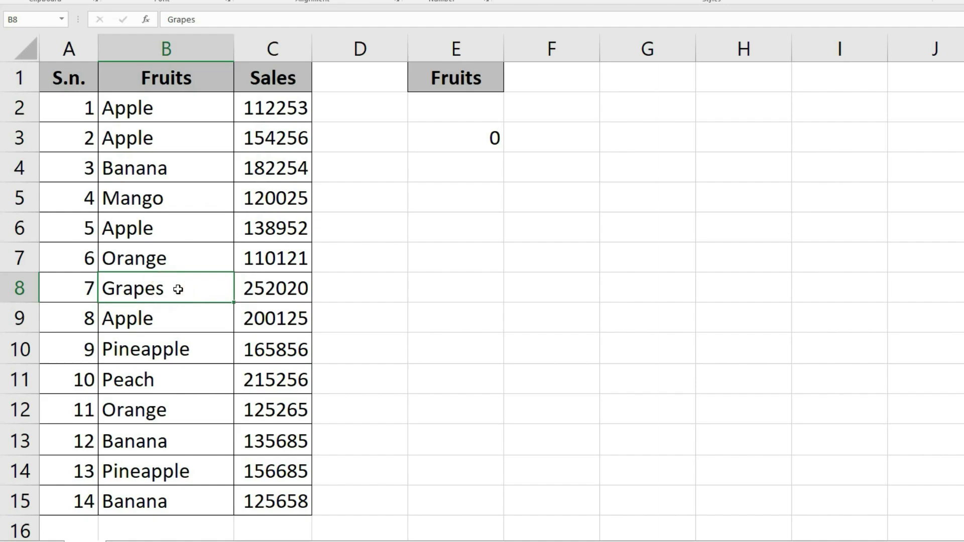
Clear cells B8, C3 and C12 in the table to test how COUNTBLANK in E3 handles empty cells
{"action": "key", "text": "Delete"}
{"action": "left_click", "coordinate": [180, 344]}
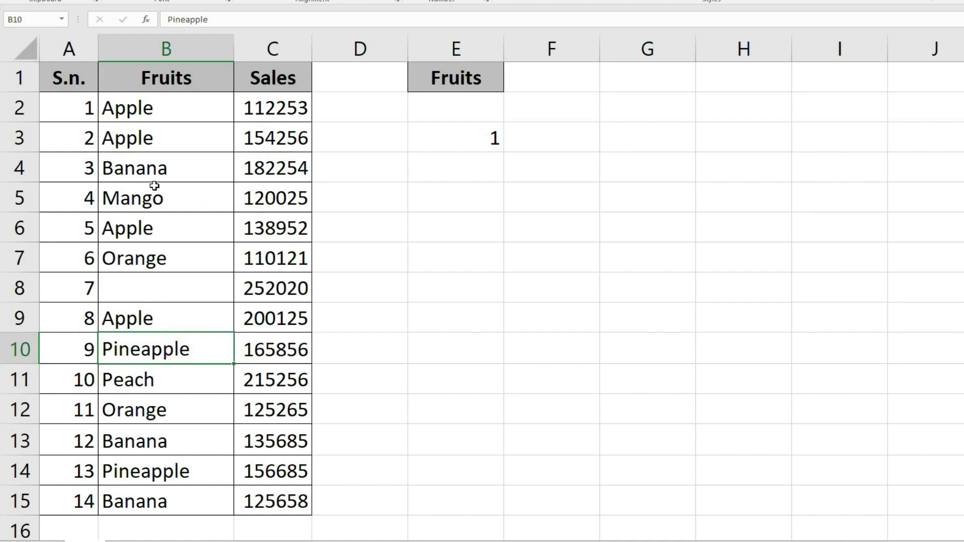
{"action": "left_click", "coordinate": [149, 137]}
{"action": "left_click", "coordinate": [277, 143]}
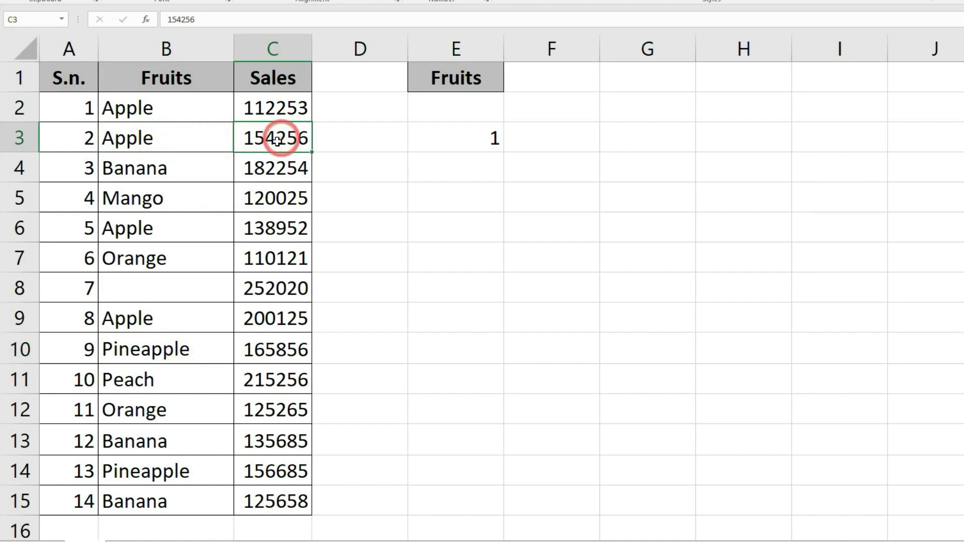
{"action": "key", "text": "Delete"}
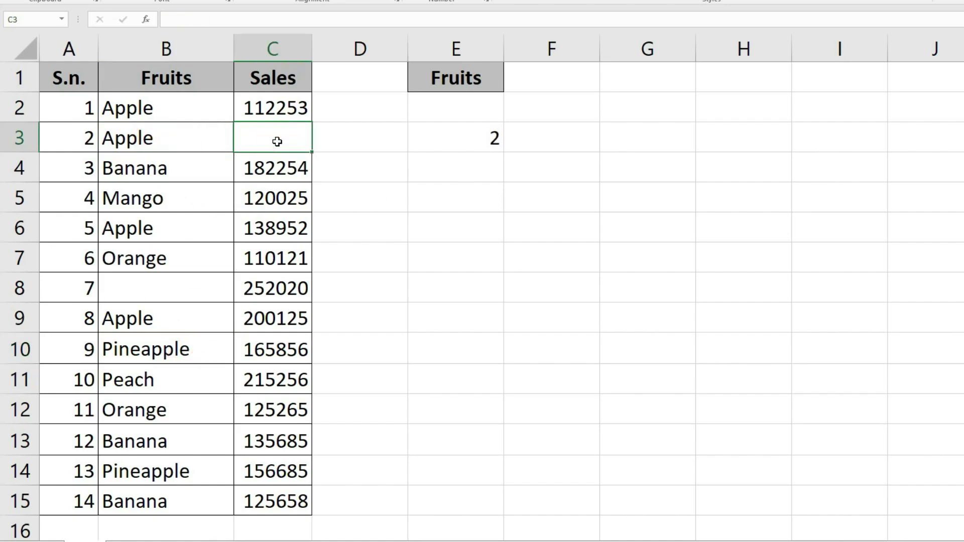
{"action": "left_click", "coordinate": [277, 408]}
{"action": "key", "text": "Delete"}
Delete the COUNTBLANK formula from E3, leaving the area below the separate Fruits heading empty
{"action": "left_click", "coordinate": [459, 137]}
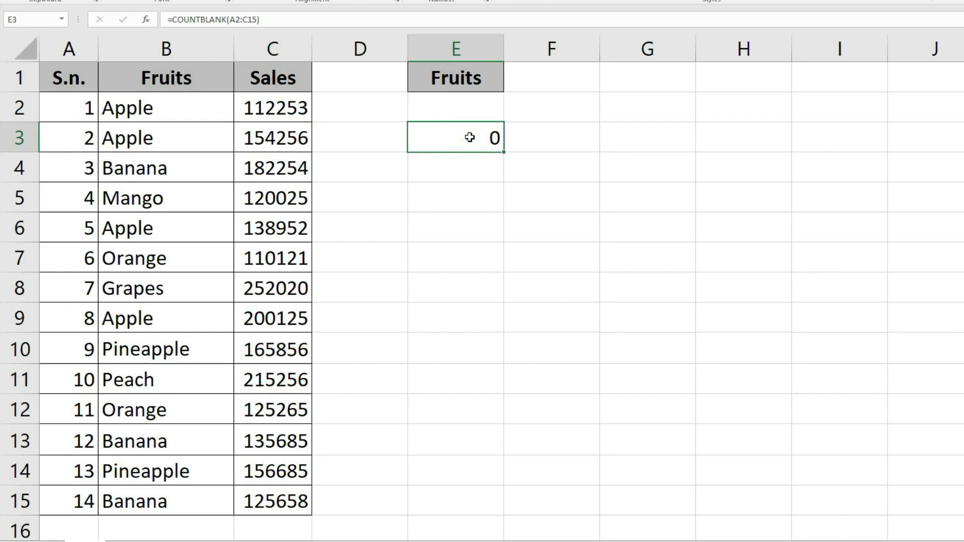
{"action": "key", "text": "Delete"}
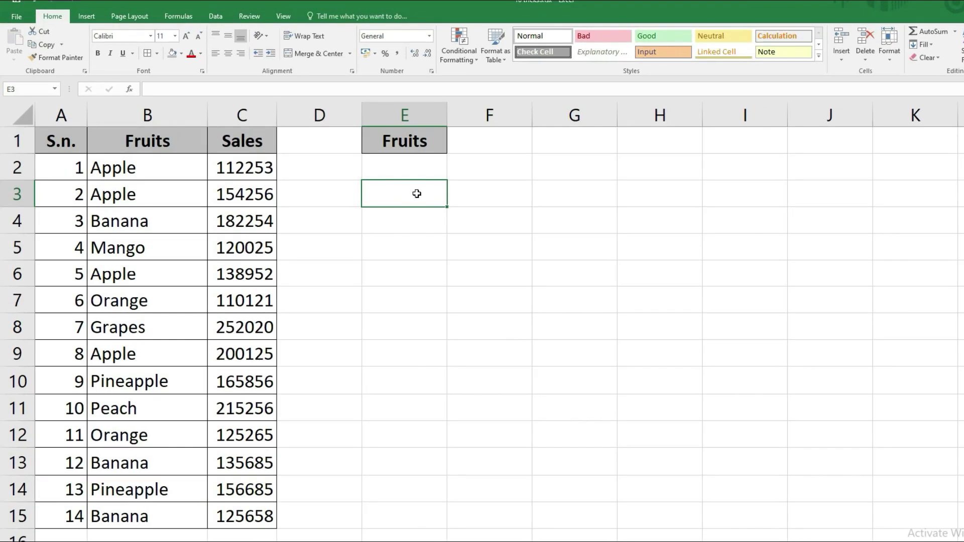
{"action": "left_click", "coordinate": [409, 223]}
{"action": "left_click", "coordinate": [410, 188]}
{"action": "left_click", "coordinate": [411, 168]}
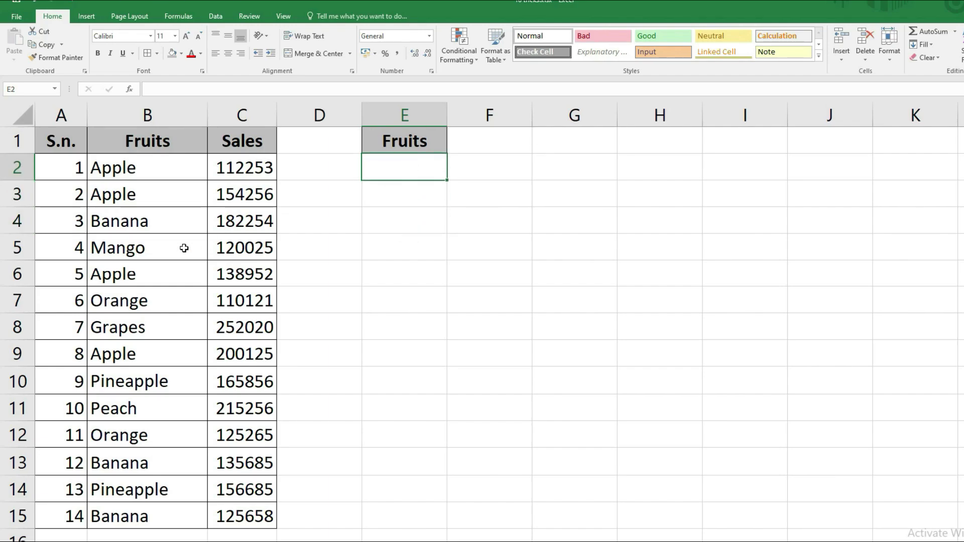
Review the fruit names listed in B2:B15 for entries that repeat
{"action": "left_click_drag", "start_coordinate": [144, 167], "coordinate": [135, 516]}
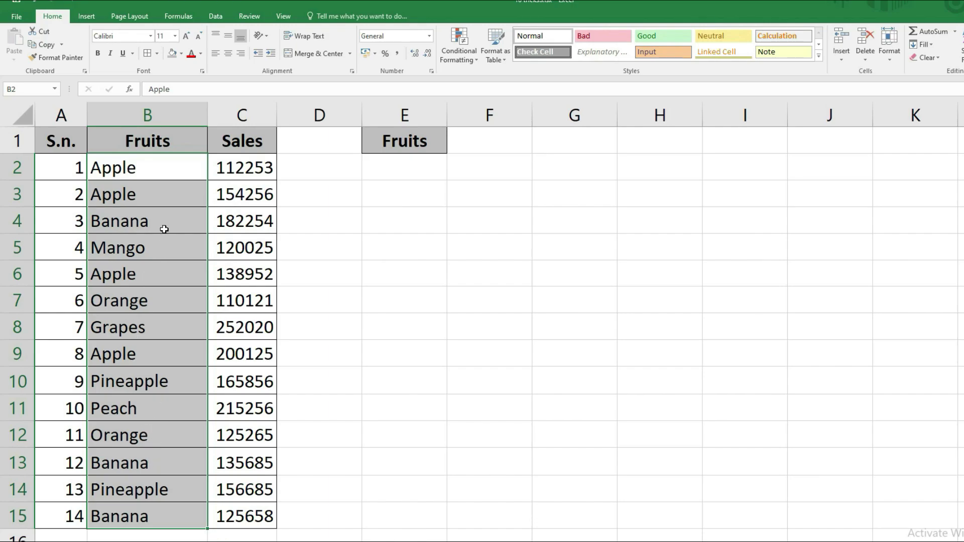
{"action": "left_click", "coordinate": [150, 171]}
{"action": "left_click_drag", "start_coordinate": [150, 169], "coordinate": [161, 512]}
{"action": "left_click", "coordinate": [224, 169]}
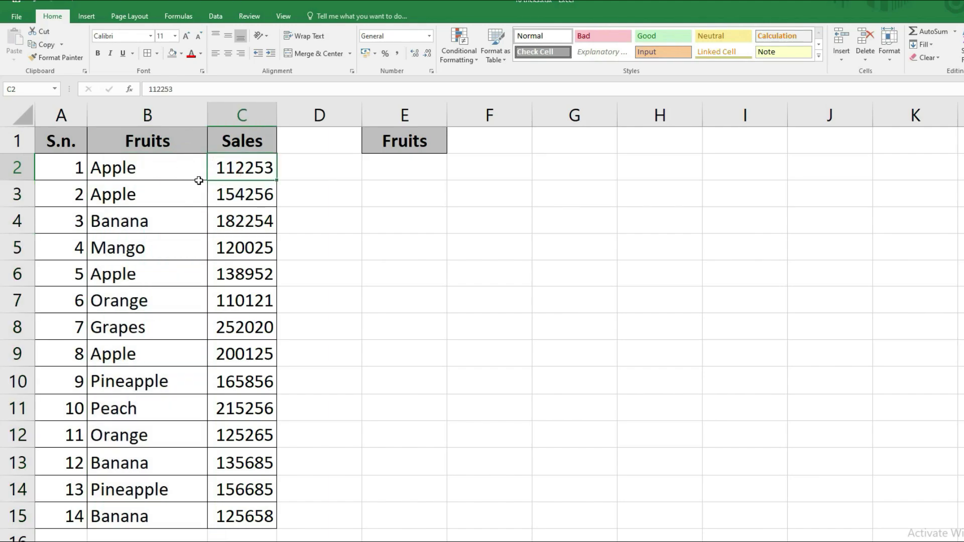
Start a data validation rule for cell E2 that allows values from a List
{"action": "left_click", "coordinate": [396, 167]}
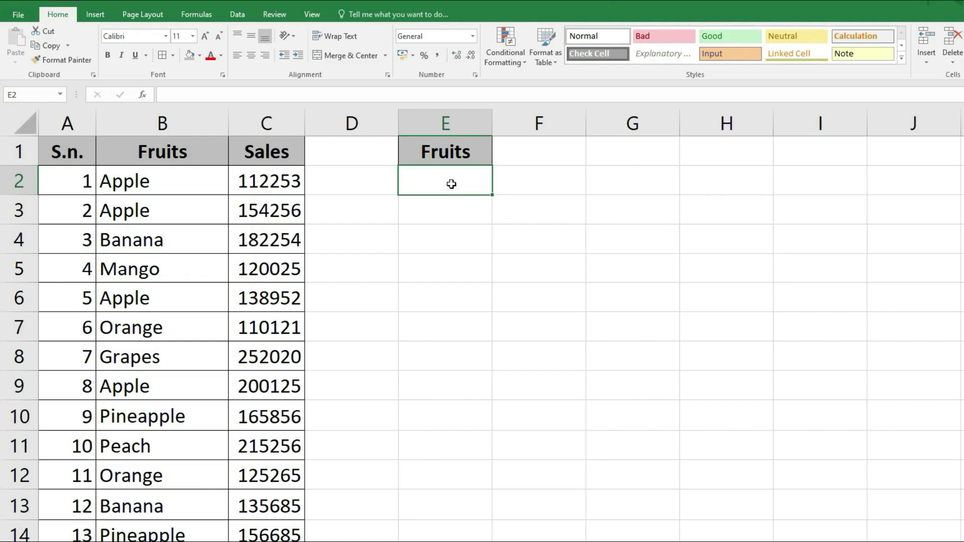
{"action": "left_click", "coordinate": [237, 15]}
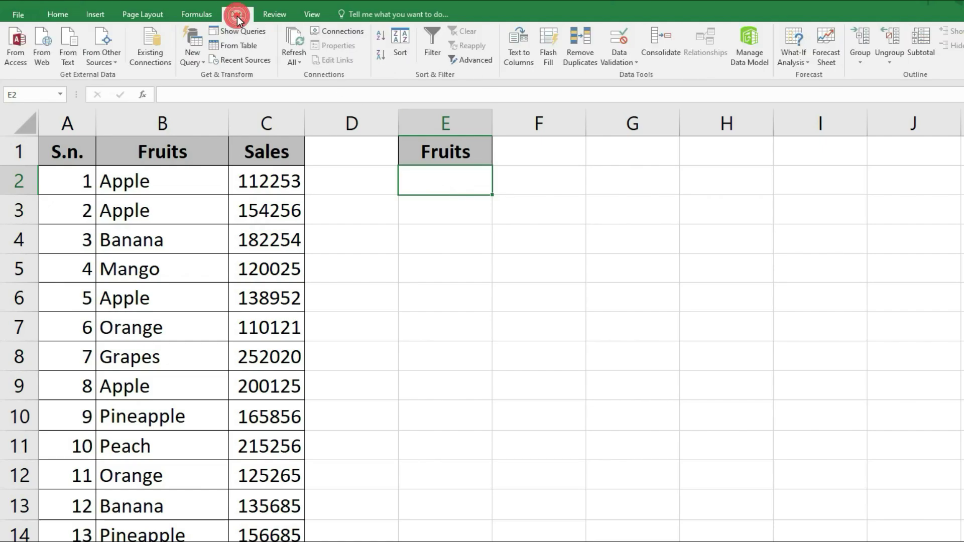
{"action": "left_click", "coordinate": [625, 61]}
{"action": "left_click", "coordinate": [630, 75]}
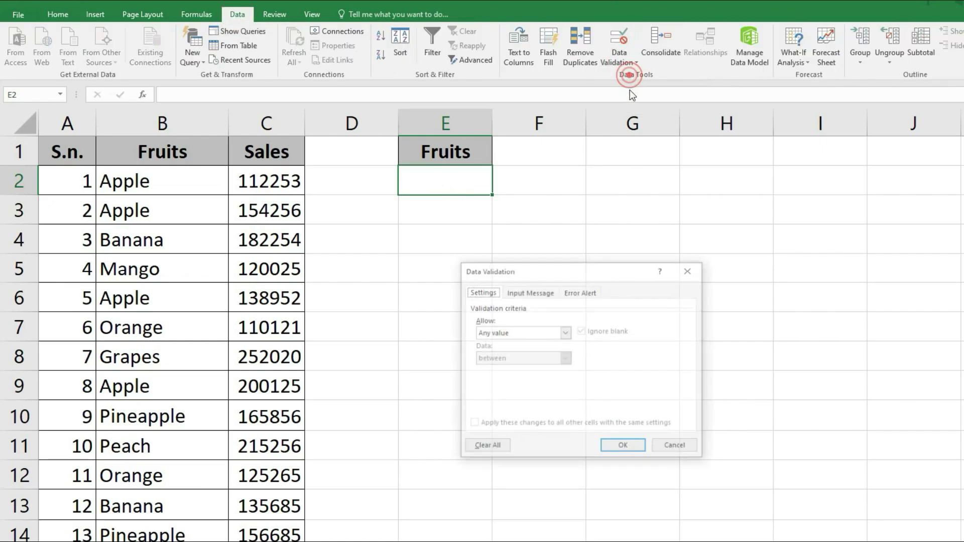
{"action": "left_click_drag", "start_coordinate": [610, 276], "coordinate": [538, 230]}
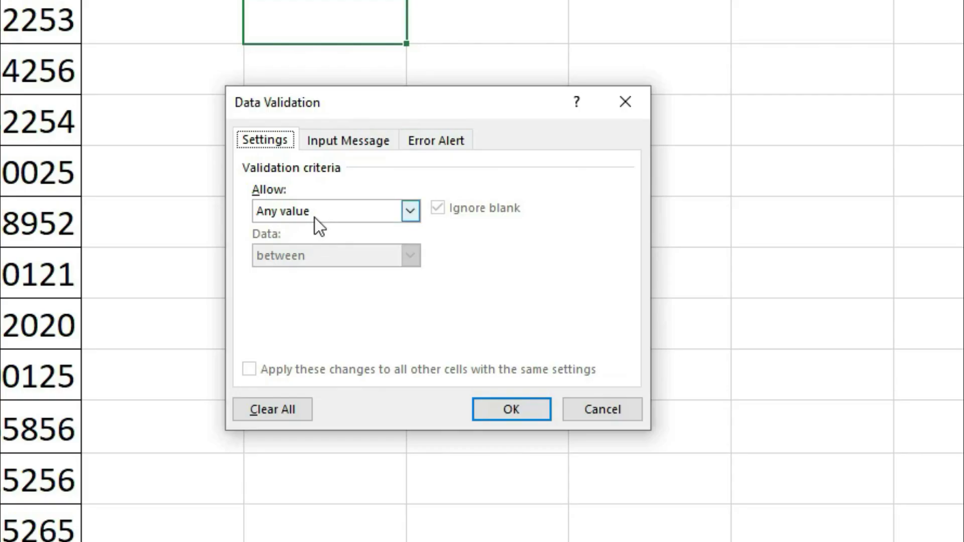
{"action": "left_click", "coordinate": [438, 290]}
{"action": "left_click", "coordinate": [271, 273]}
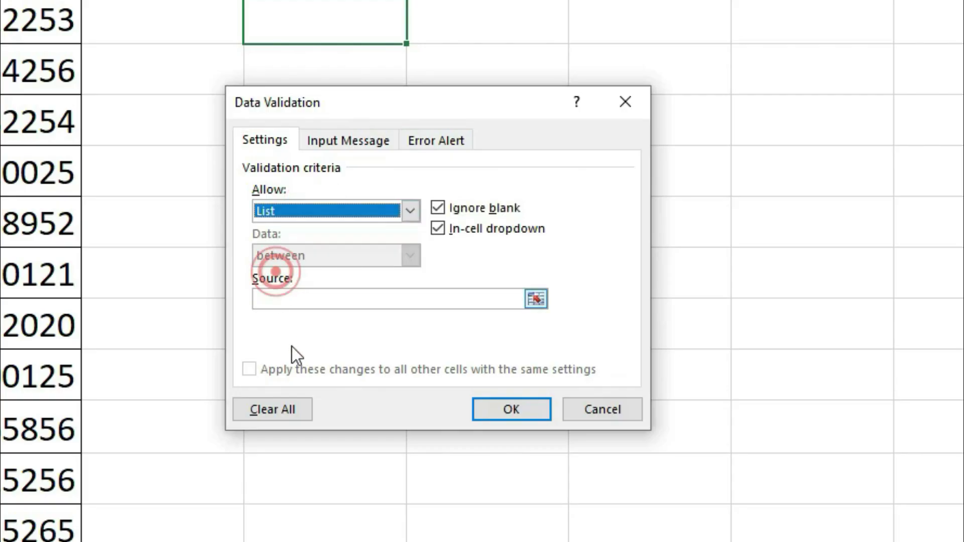
Set the list source to Apple, Banana, Mango, Orange, Grapes, Pineaple, Peach and apply the validation to E2
{"action": "left_click", "coordinate": [285, 296]}
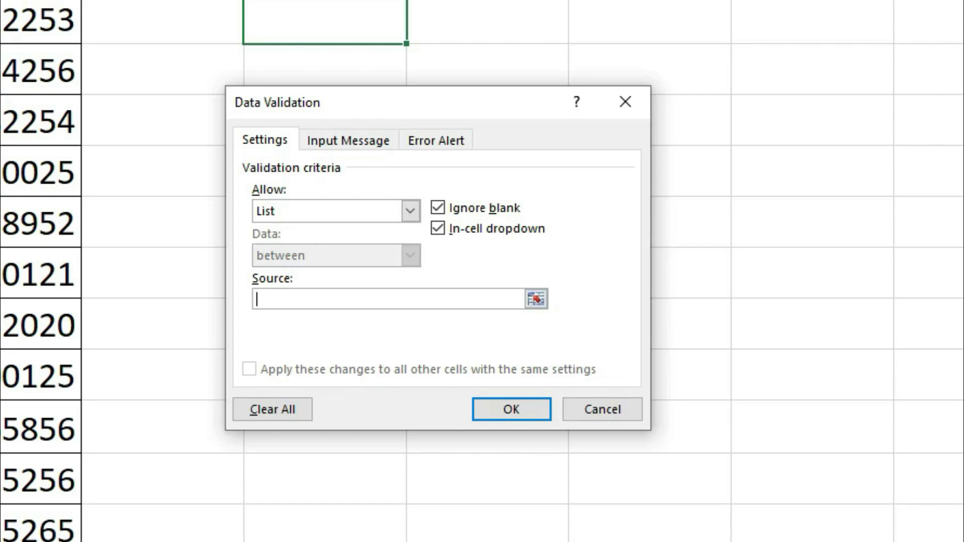
{"action": "left_click", "coordinate": [302, 294]}
{"action": "type", "text": "Apple, Ba"}
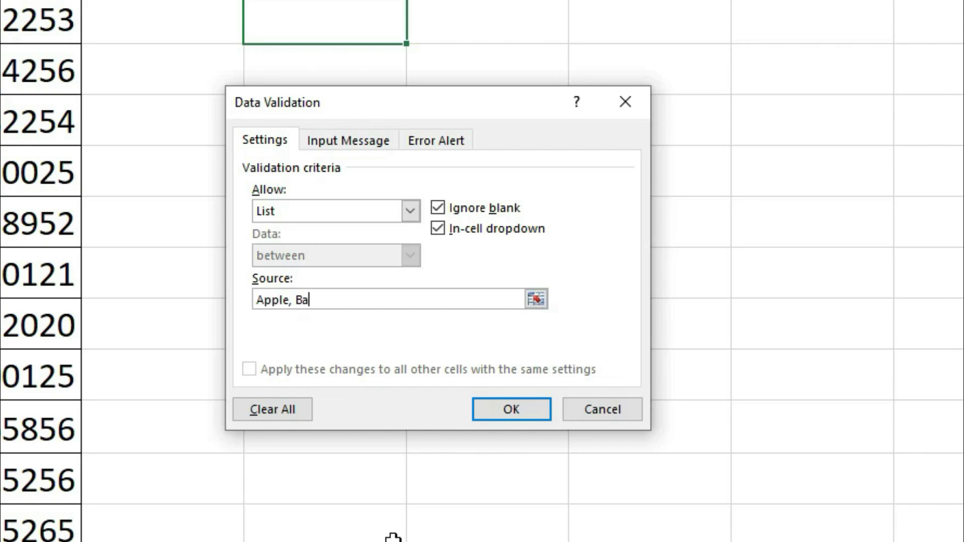
{"action": "type", "text": "nana, Mango, O"}
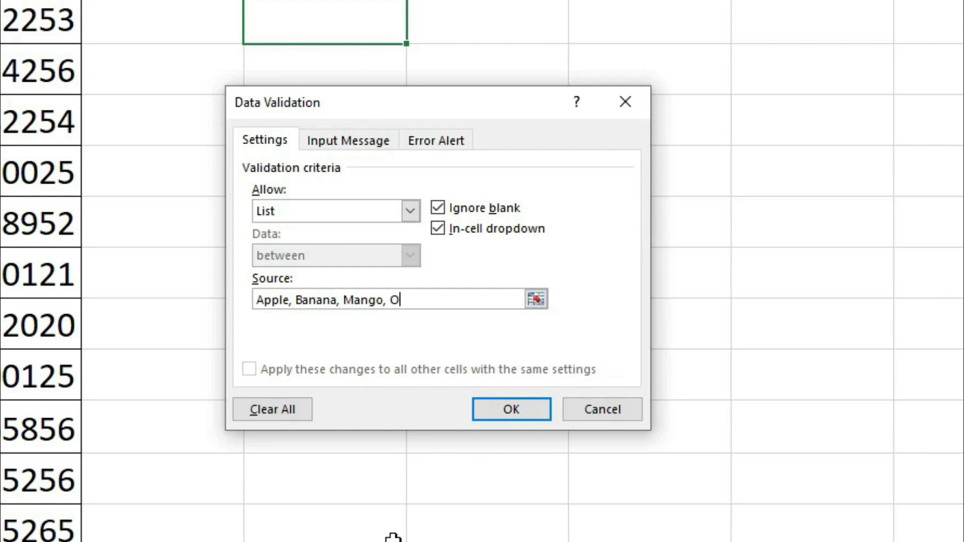
{"action": "type", "text": "range, Grapes, Pineap"}
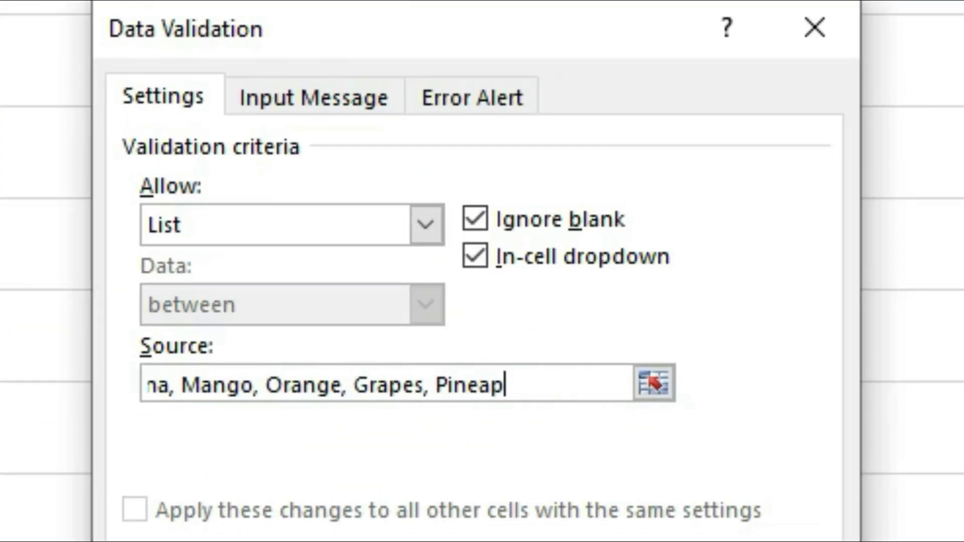
{"action": "type", "text": "le, Peach"}
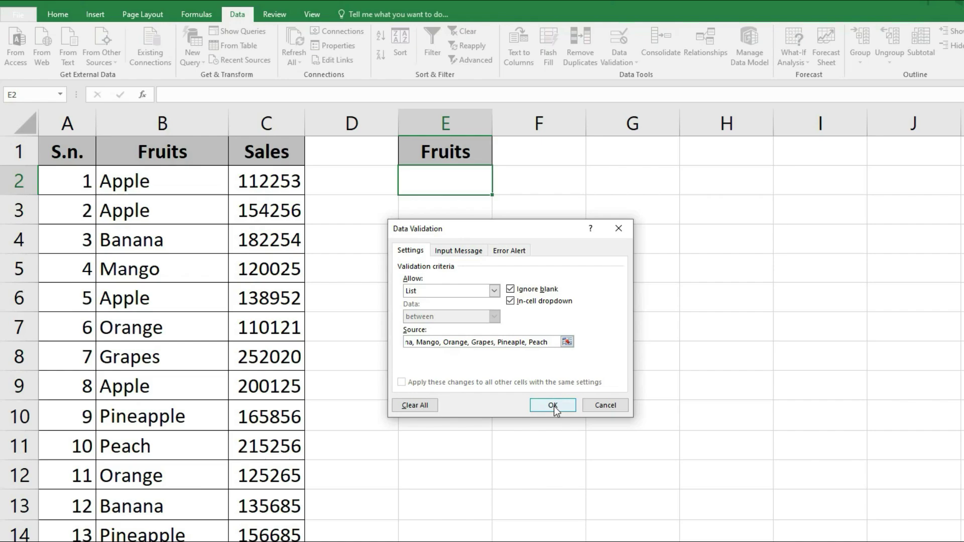
{"action": "left_click", "coordinate": [553, 405]}
Choose Orange in E2 and enter =COUNTIF(B2:B15,E2) in F2 to count the selected fruit
{"action": "left_click", "coordinate": [497, 189]}
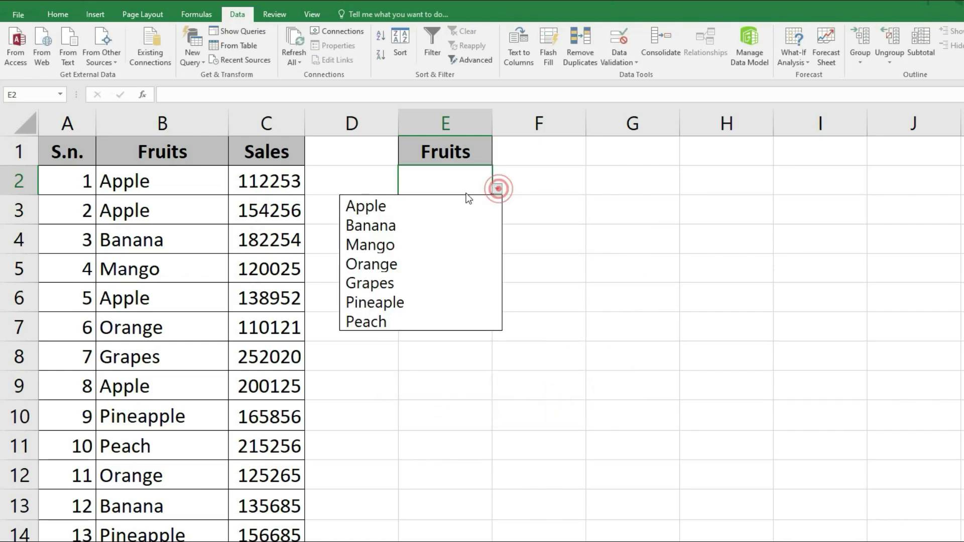
{"action": "left_click", "coordinate": [394, 260]}
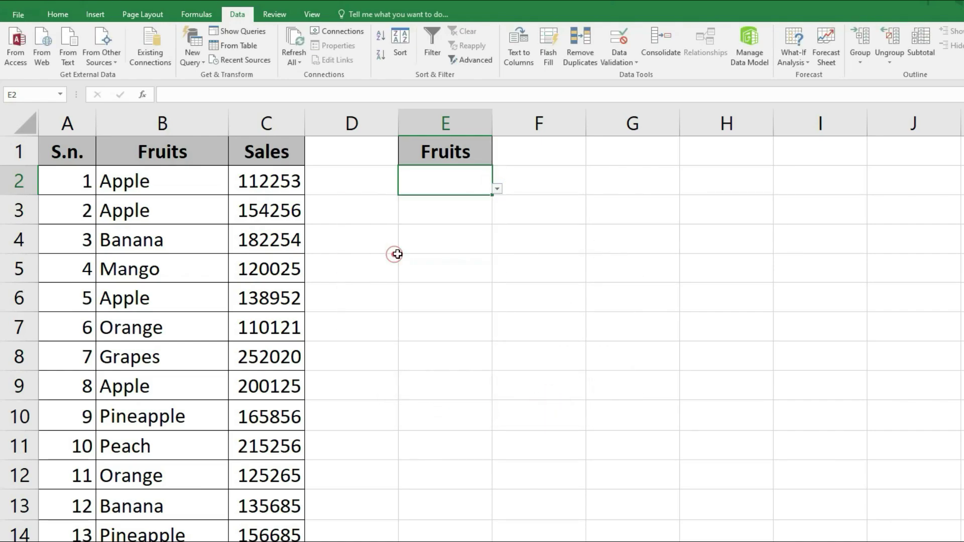
{"action": "double_click", "coordinate": [548, 187]}
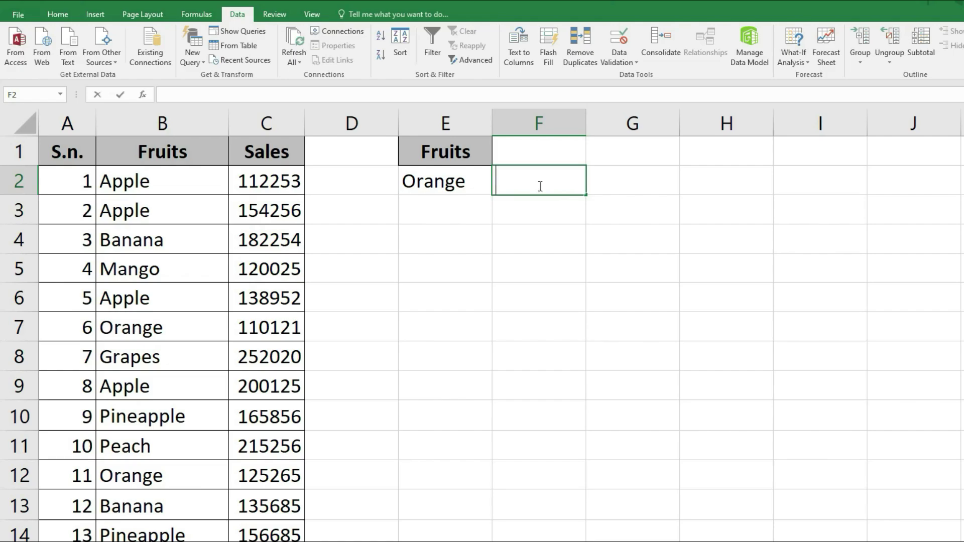
{"action": "type", "text": "=countif"}
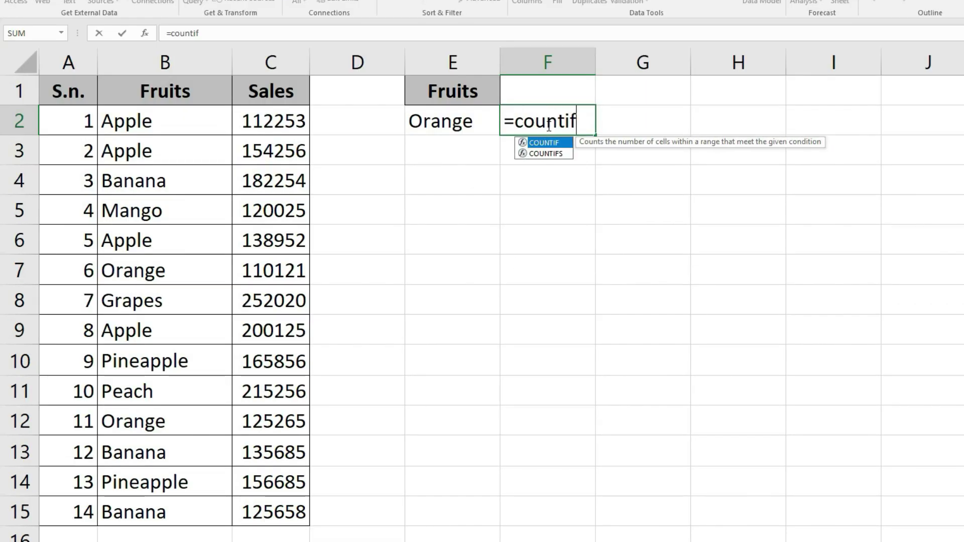
{"action": "key", "text": "Tab"}
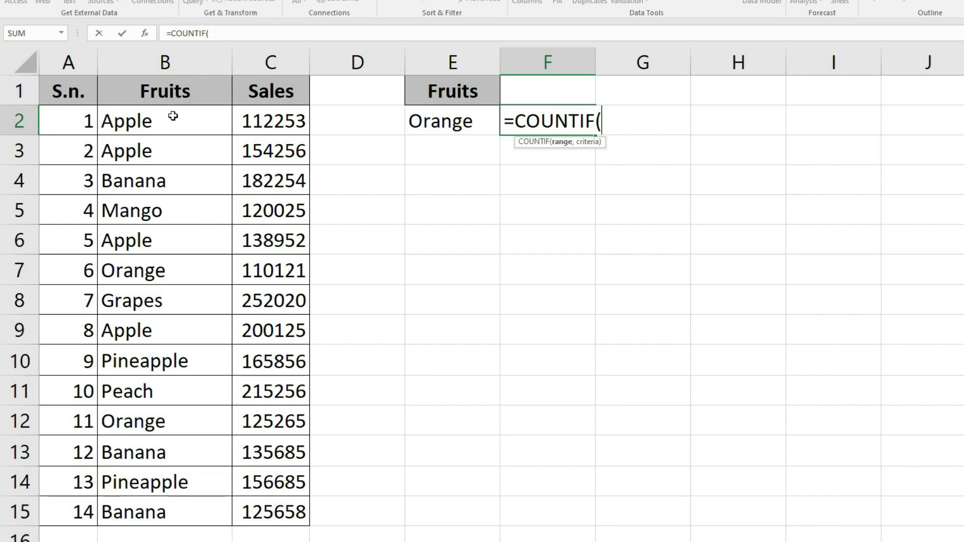
{"action": "left_click_drag", "start_coordinate": [173, 116], "coordinate": [172, 520]}
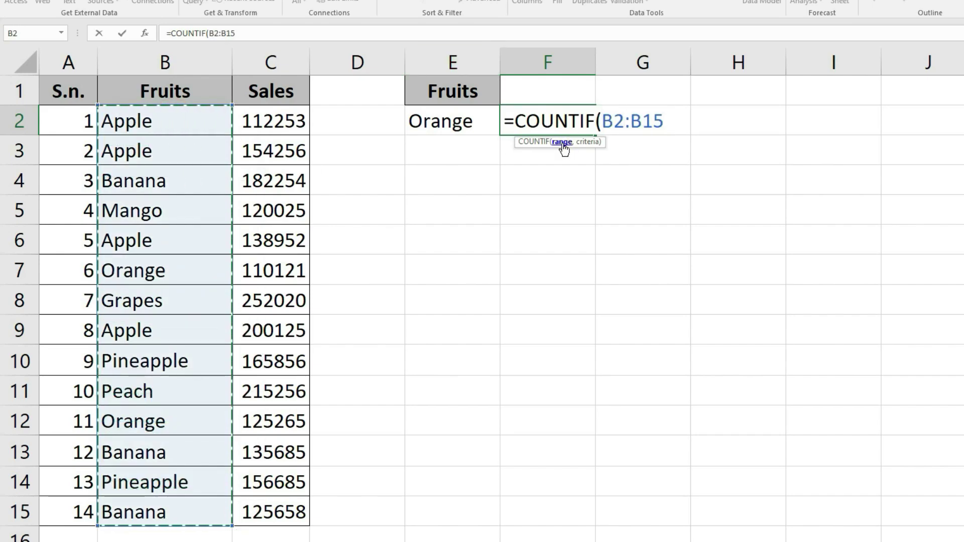
{"action": "type", "text": ","}
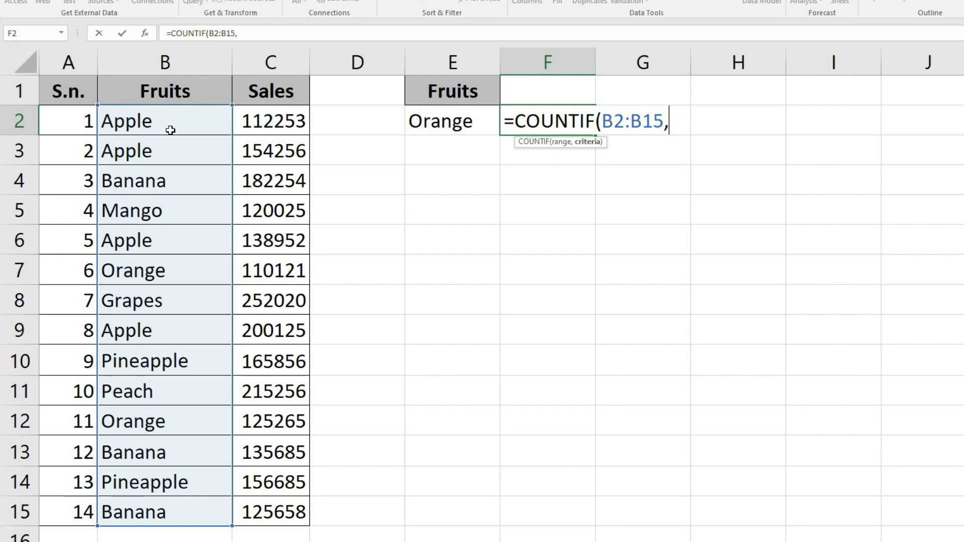
{"action": "left_click", "coordinate": [454, 122]}
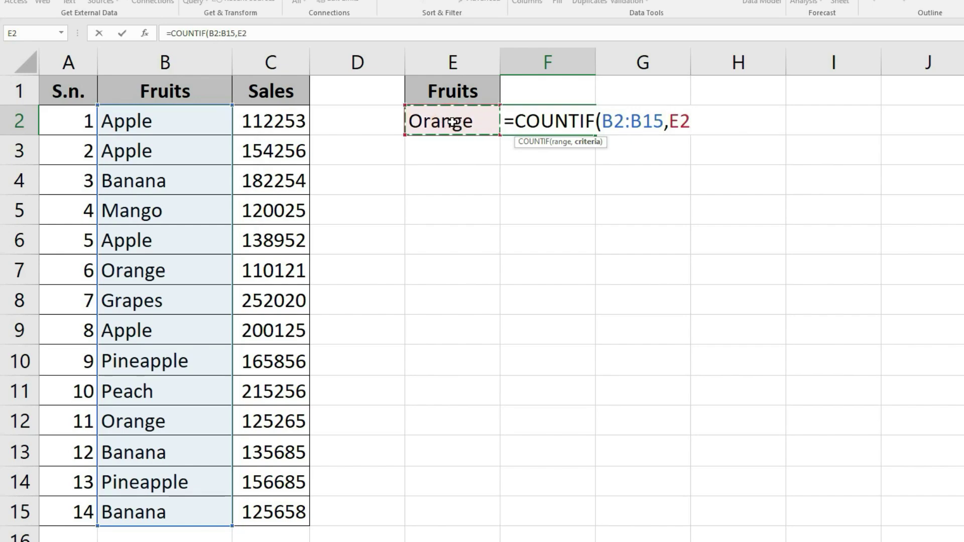
{"action": "type", "text": ")"}
{"action": "key", "text": "Return"}
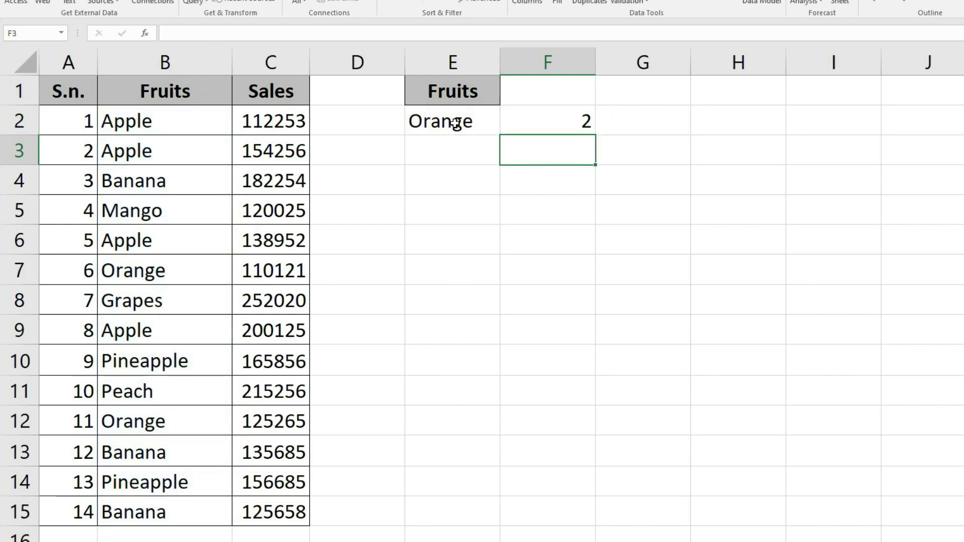
Compare the COUNTIF result for Orange with the fruit entries in B2:B15
{"action": "left_click_drag", "start_coordinate": [163, 120], "coordinate": [213, 517]}
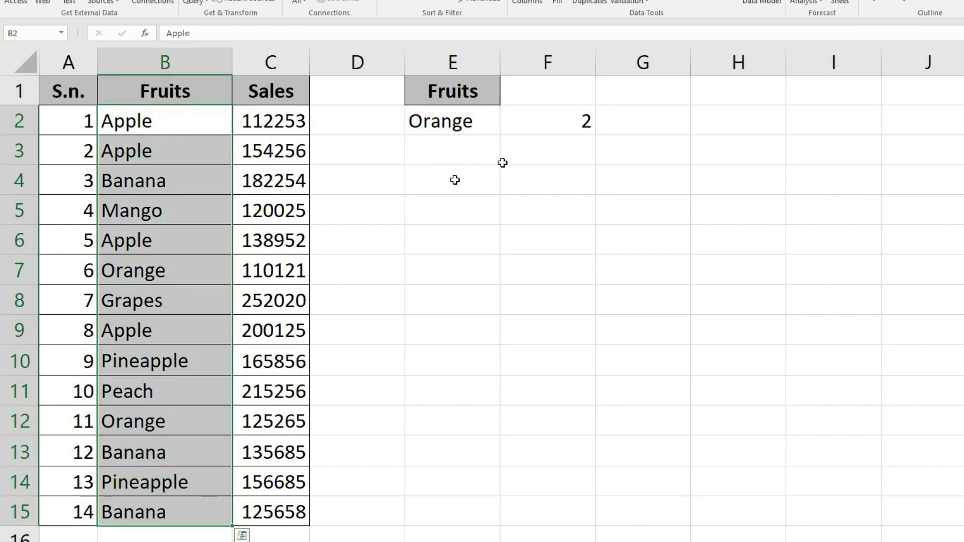
{"action": "left_click", "coordinate": [454, 126]}
{"action": "left_click_drag", "start_coordinate": [160, 123], "coordinate": [143, 506]}
{"action": "left_click", "coordinate": [158, 121]}
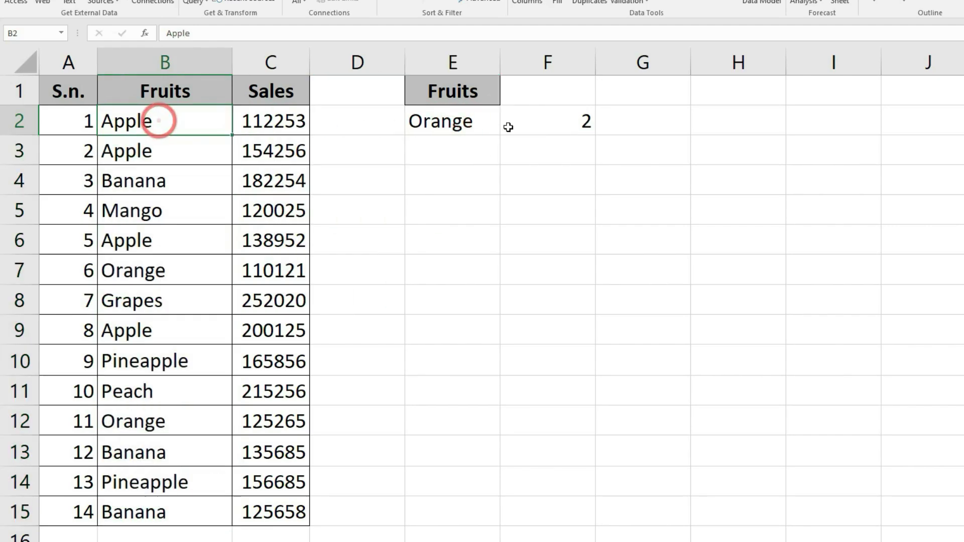
Change the selected fruit in E2 to Apple to test the COUNTIF formula
{"action": "left_click", "coordinate": [481, 124]}
{"action": "left_click", "coordinate": [502, 123]}
{"action": "left_click", "coordinate": [495, 127]}
{"action": "left_click", "coordinate": [505, 129]}
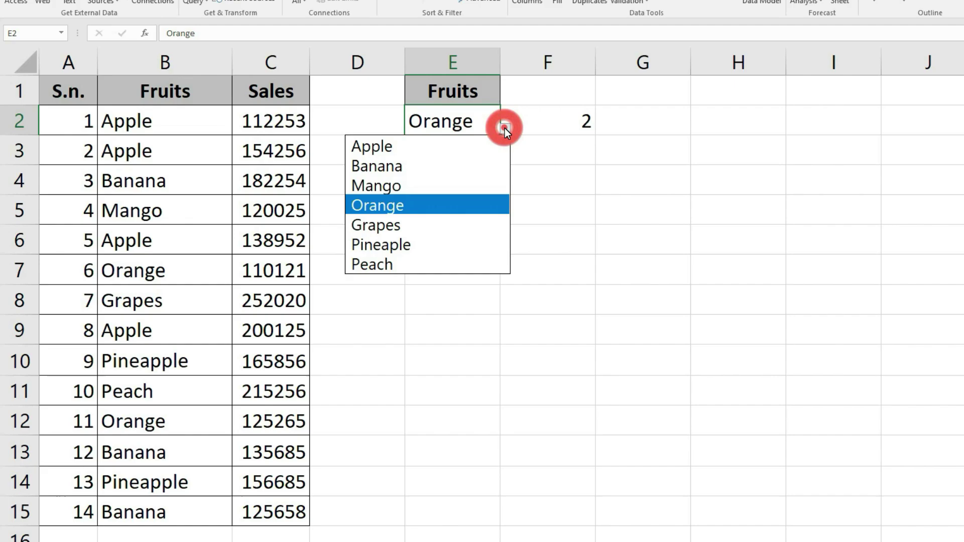
{"action": "left_click", "coordinate": [403, 149]}
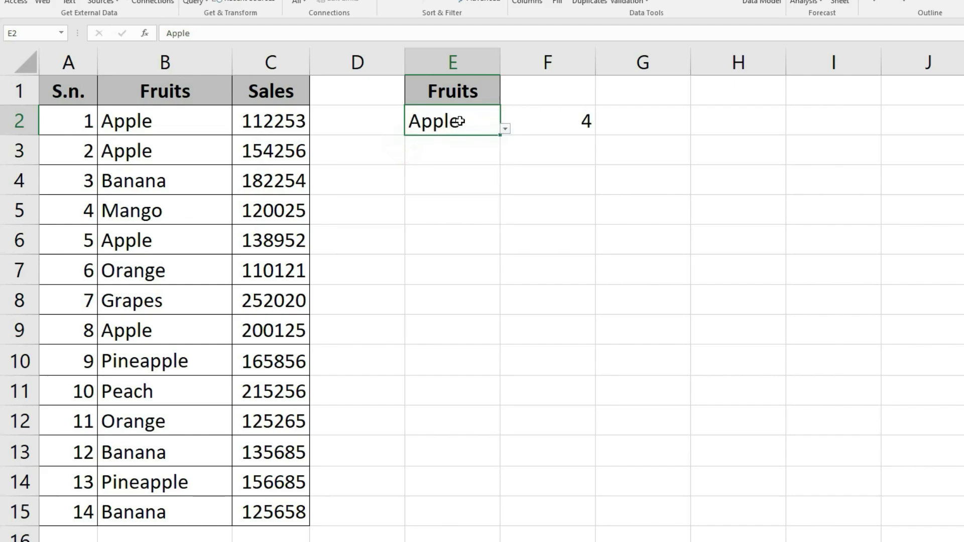
Check each Apple entry in the Fruits column against the COUNTIF result in F2
{"action": "left_click", "coordinate": [167, 121]}
{"action": "left_click", "coordinate": [173, 150]}
{"action": "left_click", "coordinate": [178, 245]}
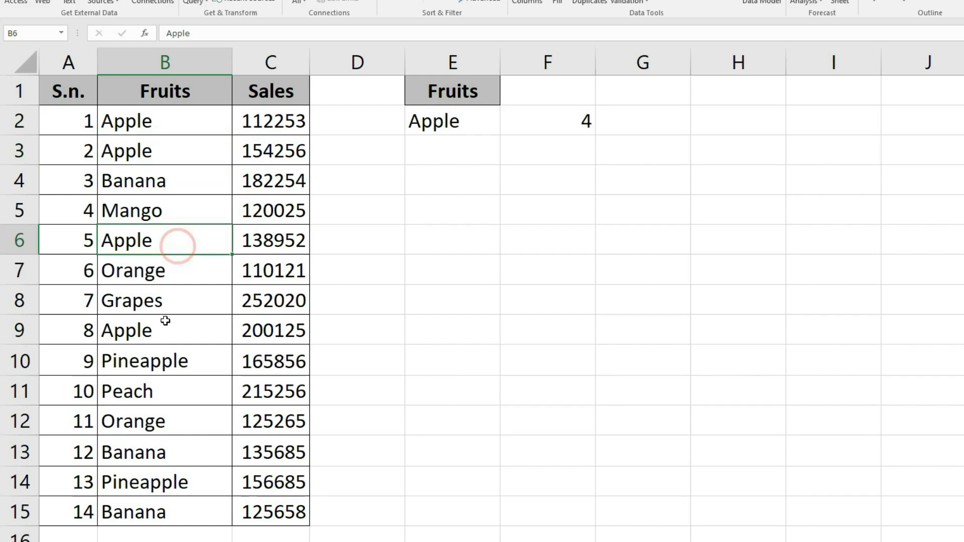
{"action": "left_click", "coordinate": [162, 328]}
Change the selected fruit in E2 to Grapes
{"action": "left_click", "coordinate": [457, 126]}
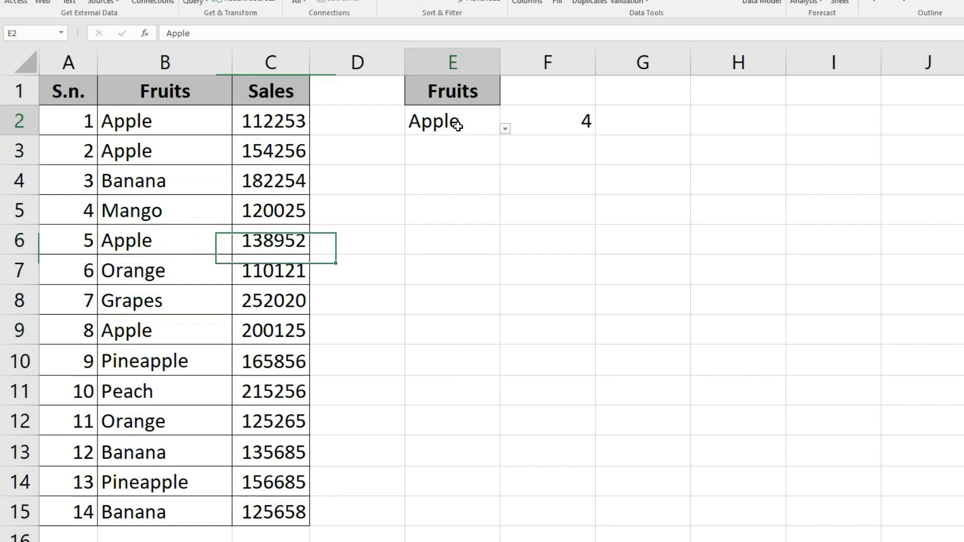
{"action": "left_click", "coordinate": [505, 129]}
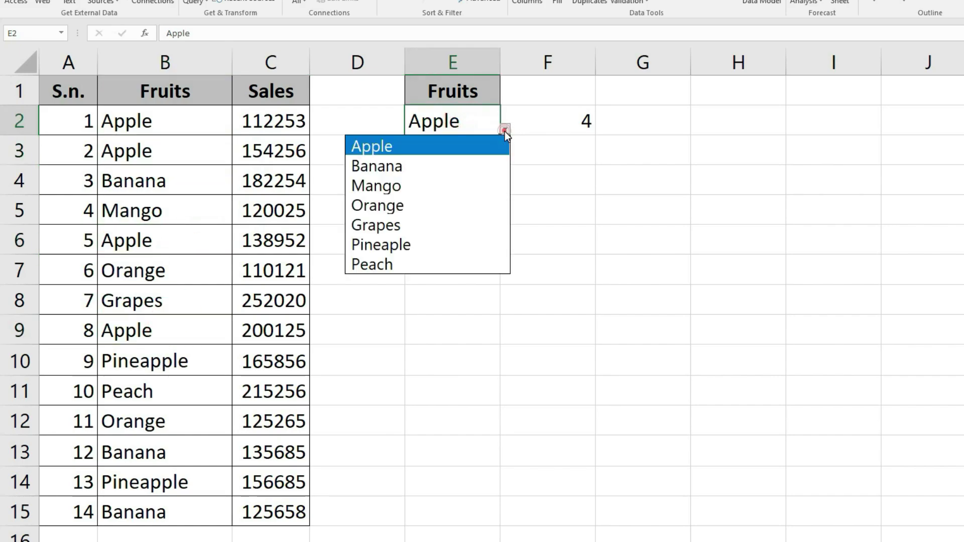
{"action": "left_click", "coordinate": [402, 227]}
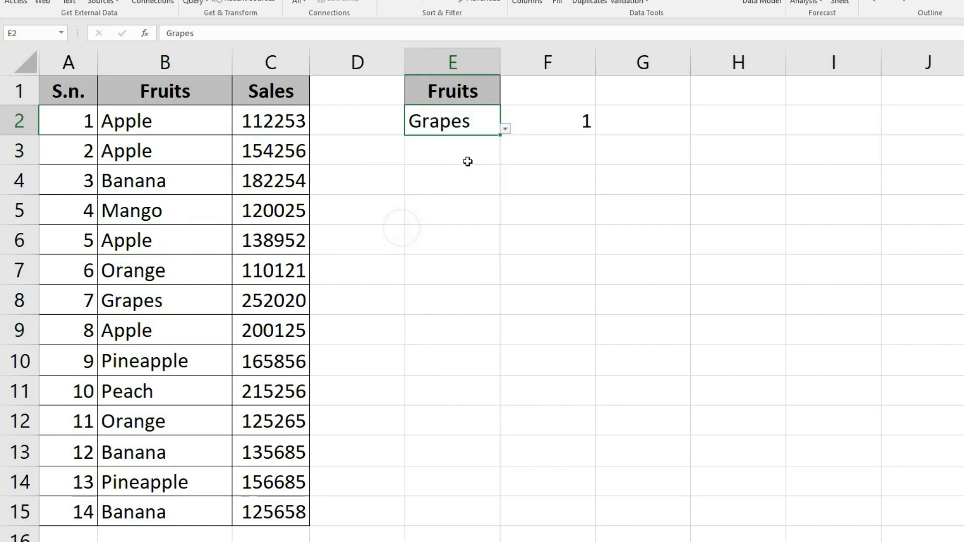
Test the COUNTIF formula with Peach and with the misspelled Pineaple entry as the selected fruit in E2
{"action": "left_click", "coordinate": [504, 129]}
{"action": "left_click", "coordinate": [389, 259]}
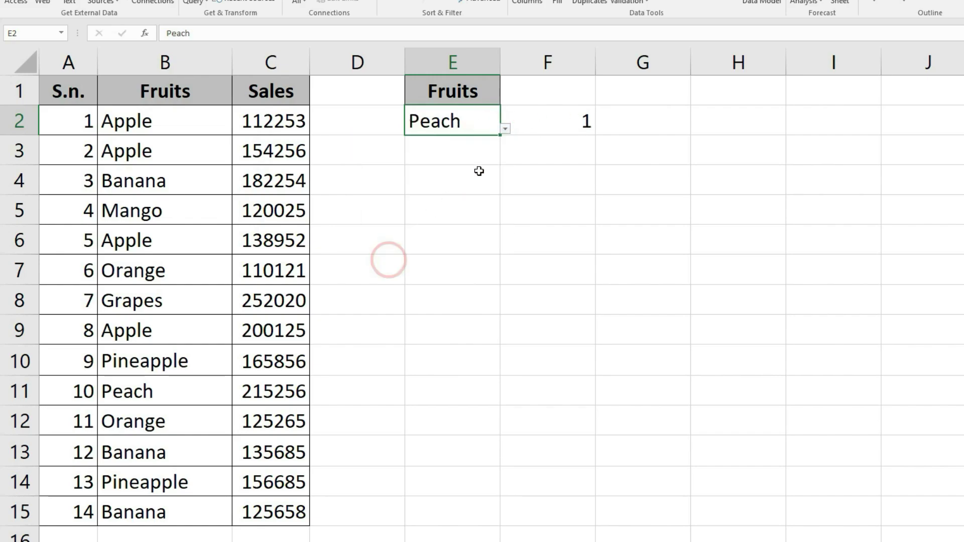
{"action": "left_click", "coordinate": [505, 129]}
{"action": "left_click", "coordinate": [398, 243]}
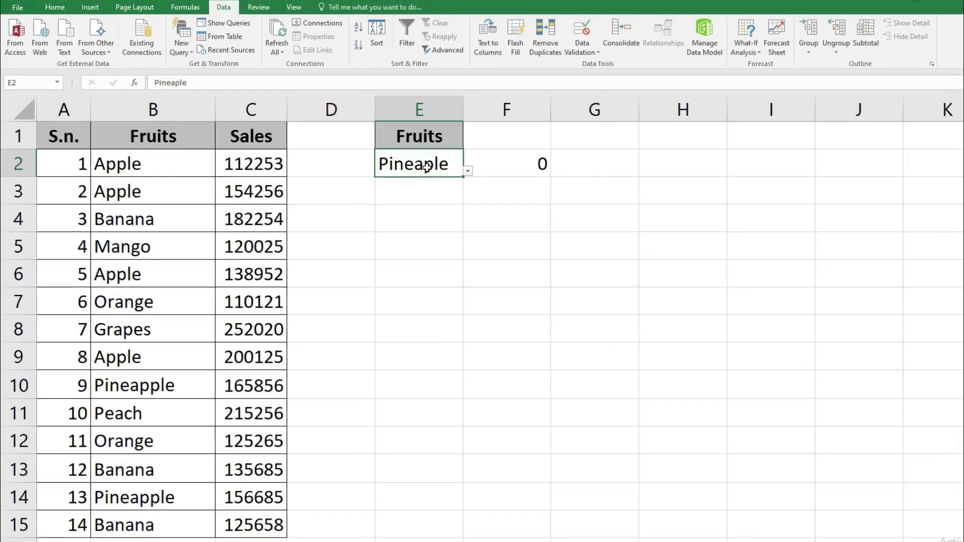
Correct the spelling of Pineaple to Pineapple in the source list of E2's data validation
{"action": "left_click", "coordinate": [577, 56]}
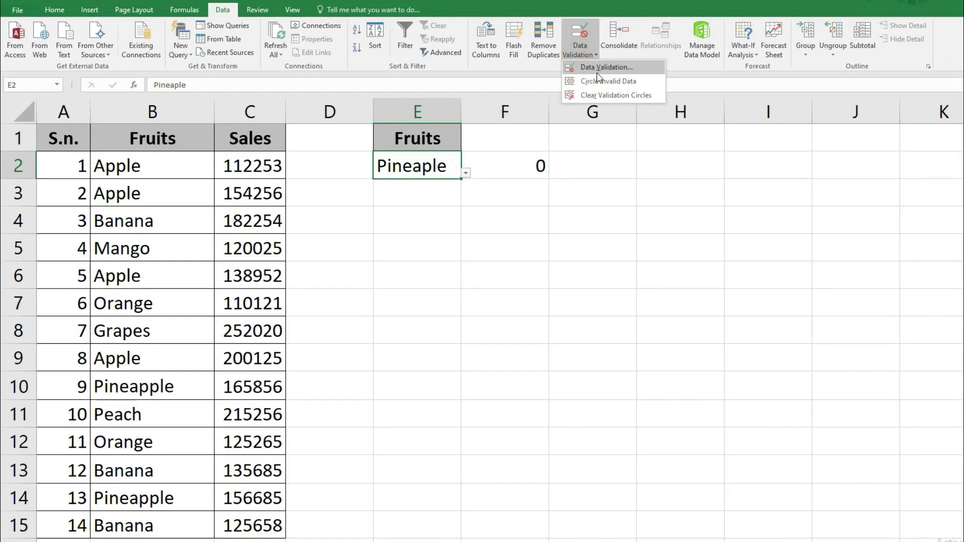
{"action": "left_click", "coordinate": [598, 77]}
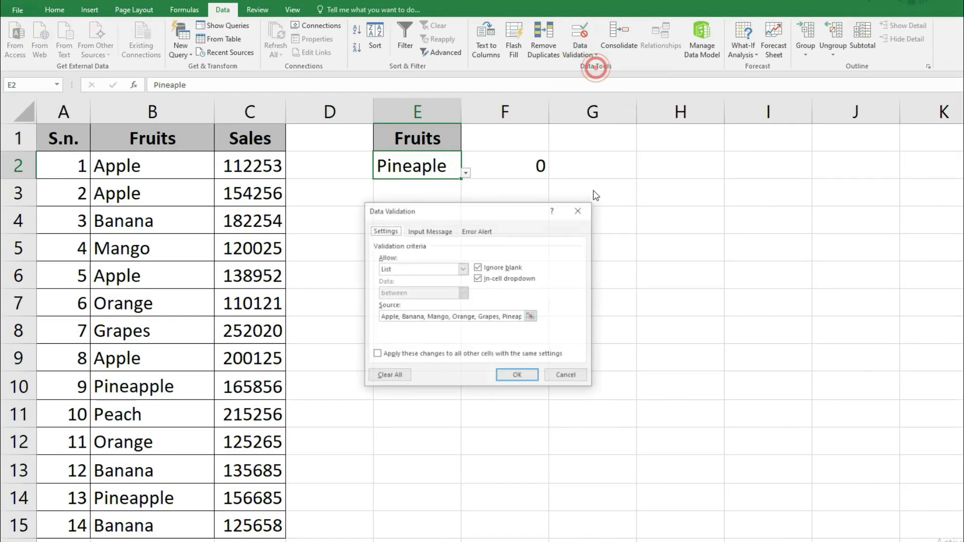
{"action": "left_click", "coordinate": [509, 316]}
{"action": "left_click", "coordinate": [492, 317]}
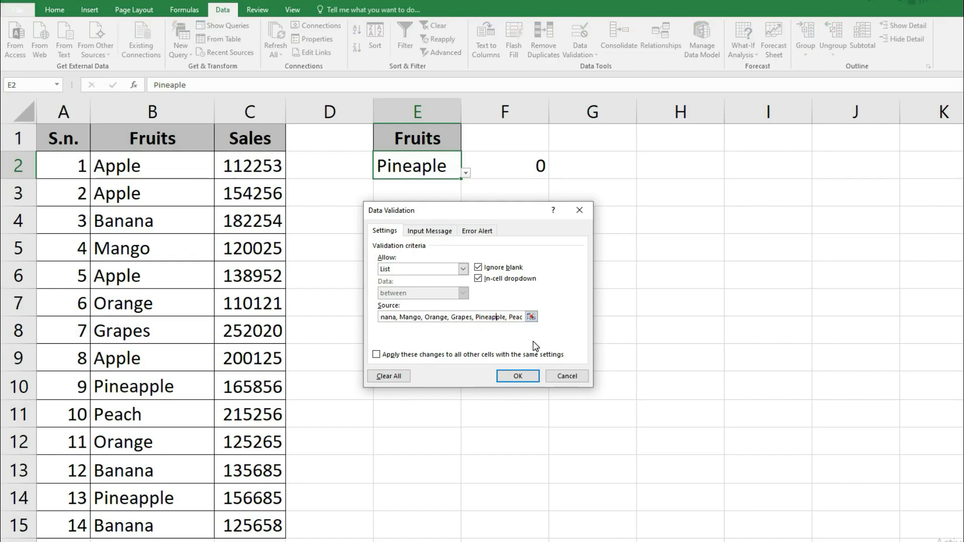
{"action": "left_click", "coordinate": [519, 371]}
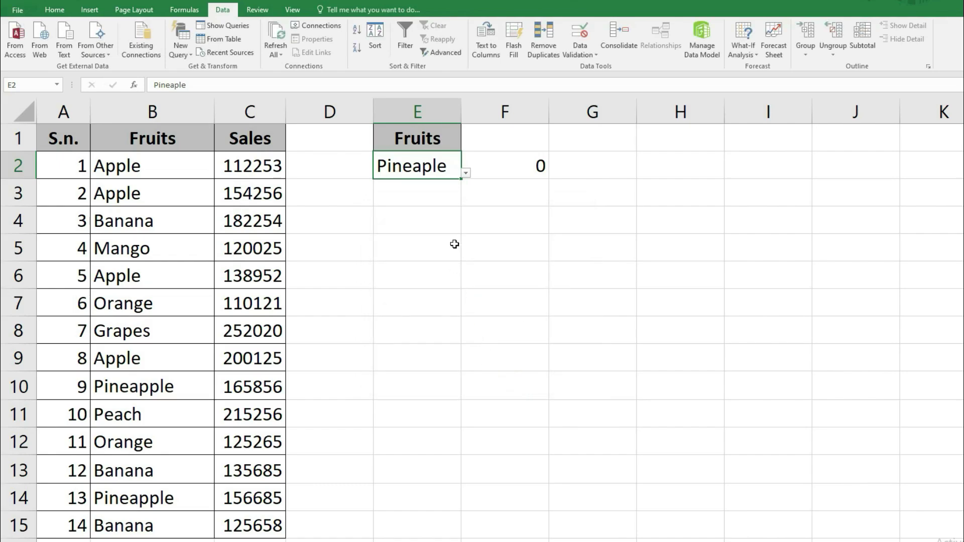
Select Pineapple as the fruit in E2 and check the COUNTIF result in F2
{"action": "left_click", "coordinate": [467, 173]}
{"action": "left_click", "coordinate": [399, 277]}
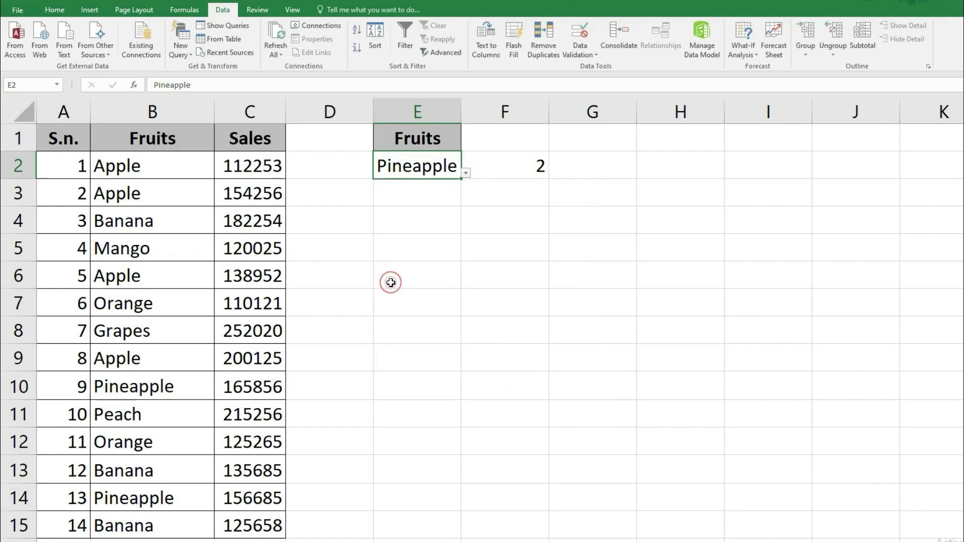
{"action": "left_click", "coordinate": [425, 196]}
{"action": "left_click", "coordinate": [512, 164]}
{"action": "left_click", "coordinate": [408, 168]}
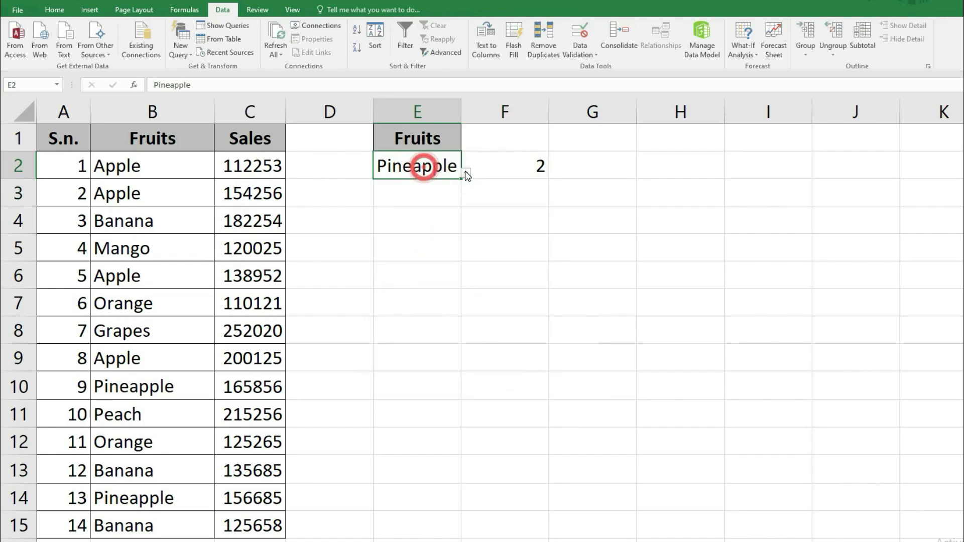
{"action": "left_click", "coordinate": [499, 169]}
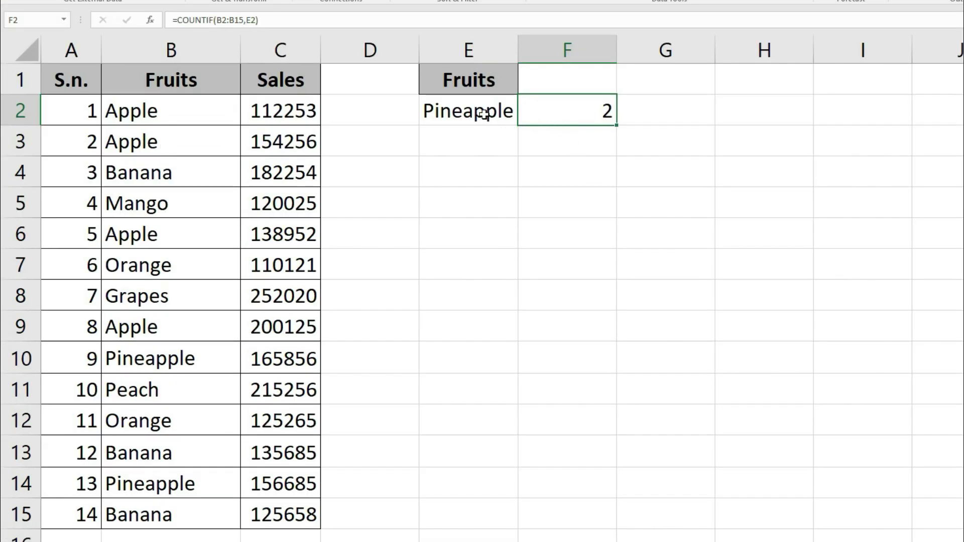
{"action": "left_click", "coordinate": [429, 173]}
Test the fruit list in E2 with Peach and leave it set to Orange
{"action": "left_click", "coordinate": [525, 119]}
{"action": "left_click", "coordinate": [405, 259]}
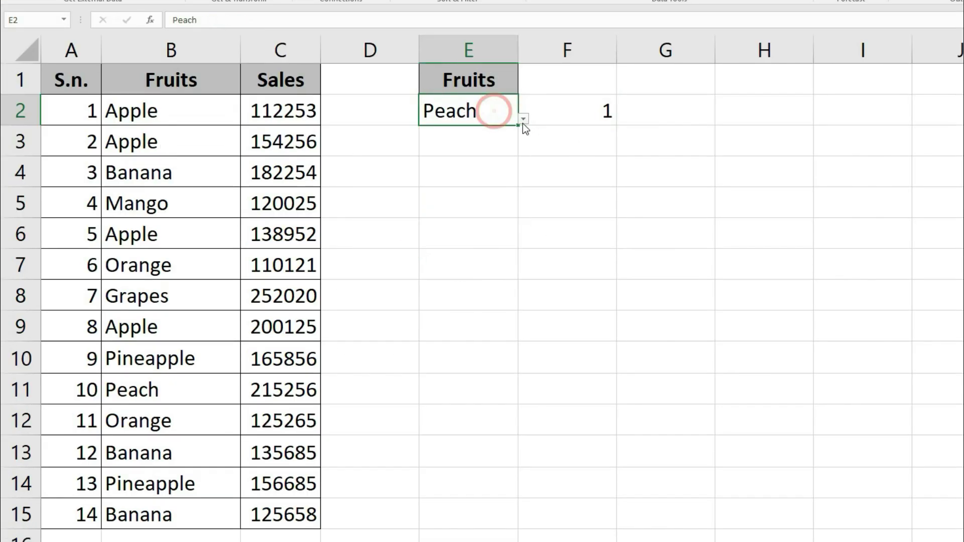
{"action": "left_click", "coordinate": [523, 119]}
{"action": "left_click", "coordinate": [411, 195]}
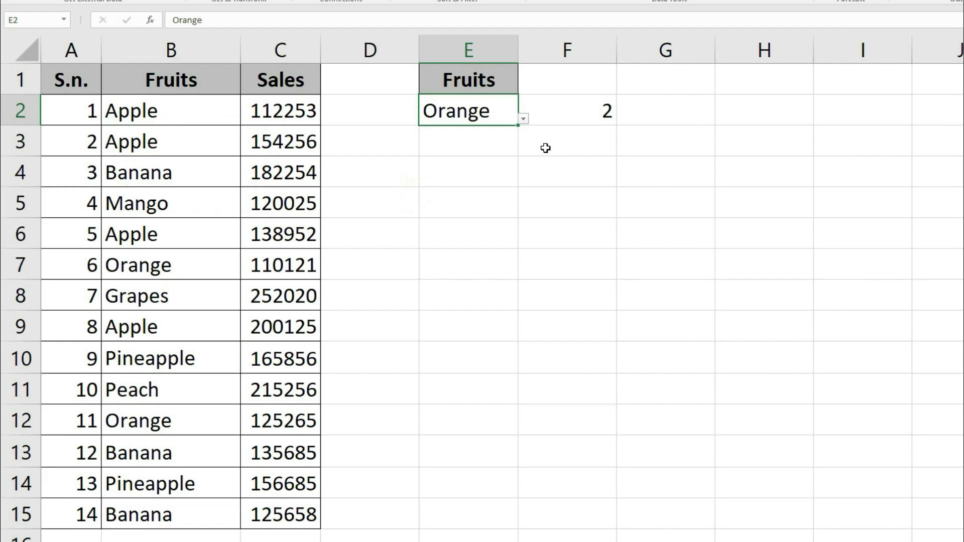
Delete the COUNTIF formula from F2 and switch to the April attendance workbook
{"action": "left_click", "coordinate": [543, 110]}
{"action": "key", "text": "Delete"}
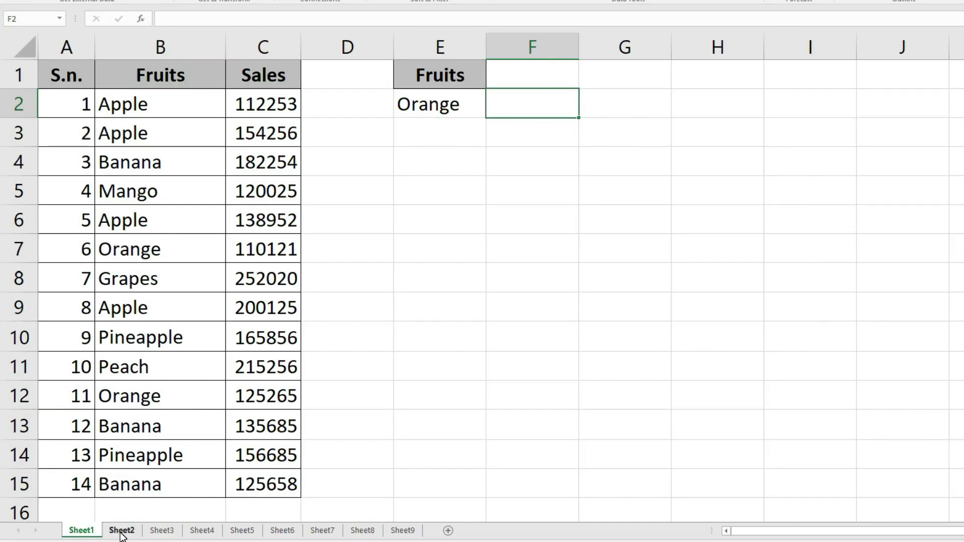
{"action": "left_click", "coordinate": [347, 541]}
{"action": "left_click", "coordinate": [413, 512]}
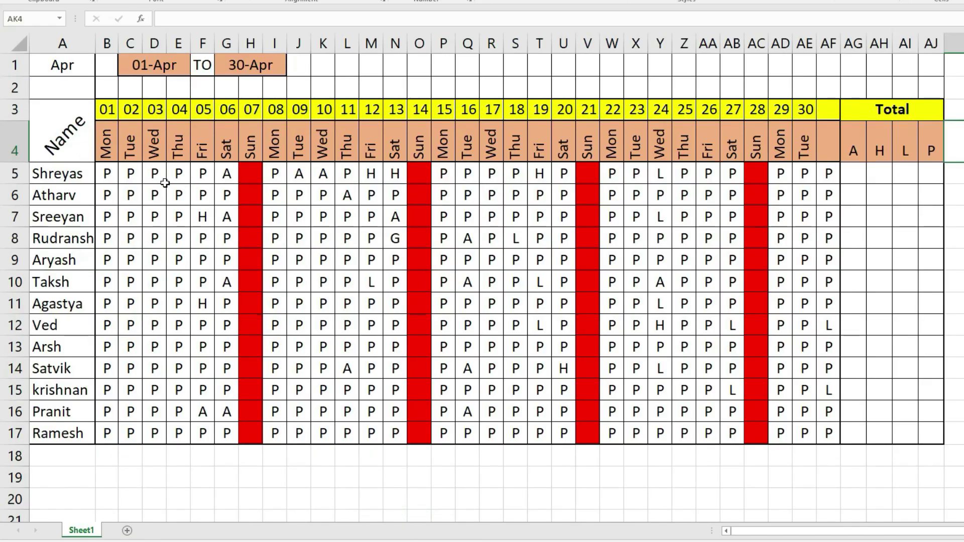
Review the attendance entries in B5:AF5 and the empty A, H, L and P total cells of row 5
{"action": "left_click_drag", "start_coordinate": [112, 174], "coordinate": [848, 180]}
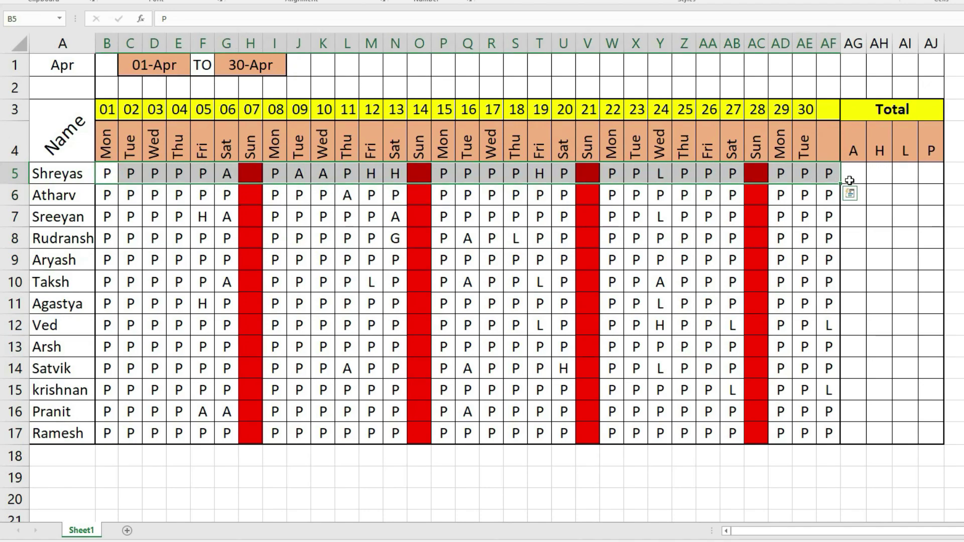
{"action": "left_click", "coordinate": [852, 178]}
{"action": "left_click", "coordinate": [878, 176]}
{"action": "left_click", "coordinate": [903, 176]}
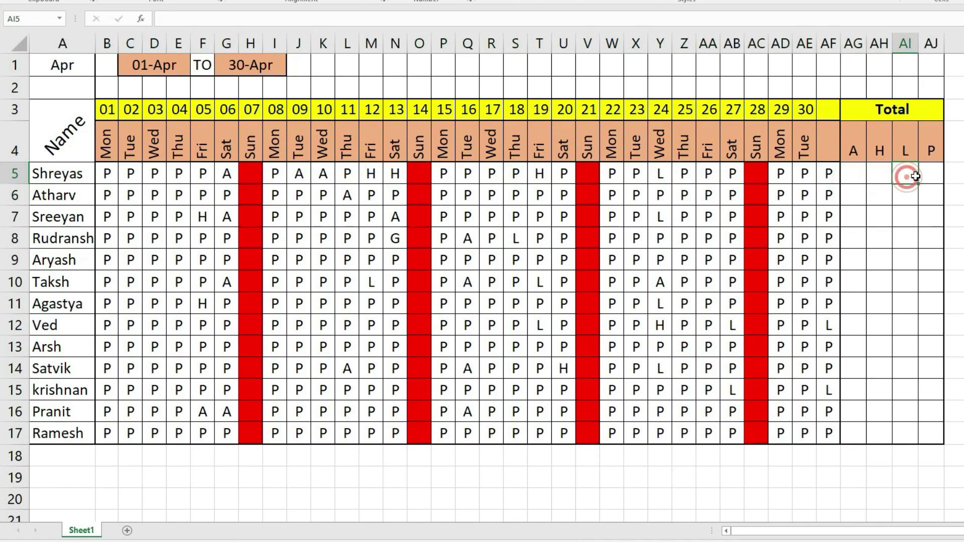
{"action": "left_click", "coordinate": [930, 173]}
Enter the formula =COUNTIF(B5:AF5,"A") in AG5 to count the absences in row 5
{"action": "left_click", "coordinate": [853, 175]}
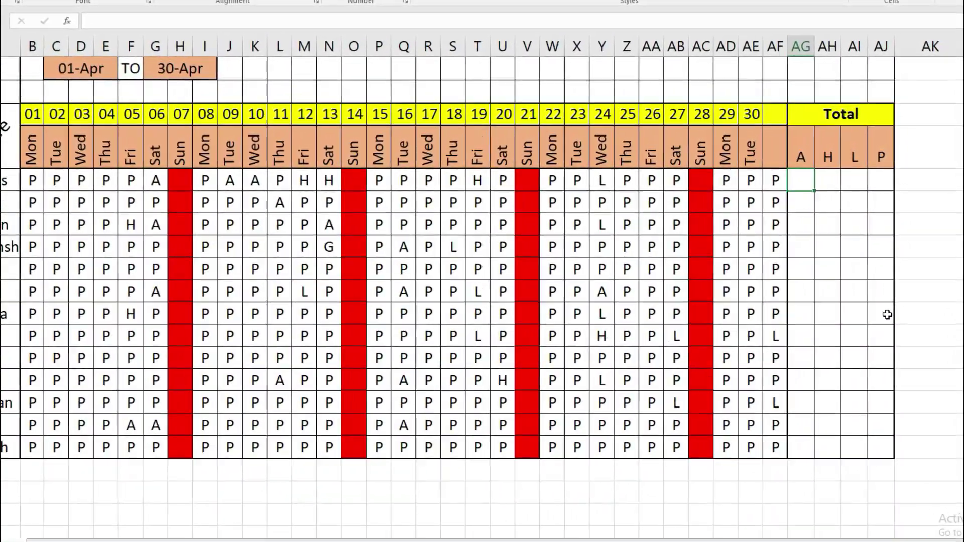
{"action": "type", "text": "="}
{"action": "type", "text": "count"}
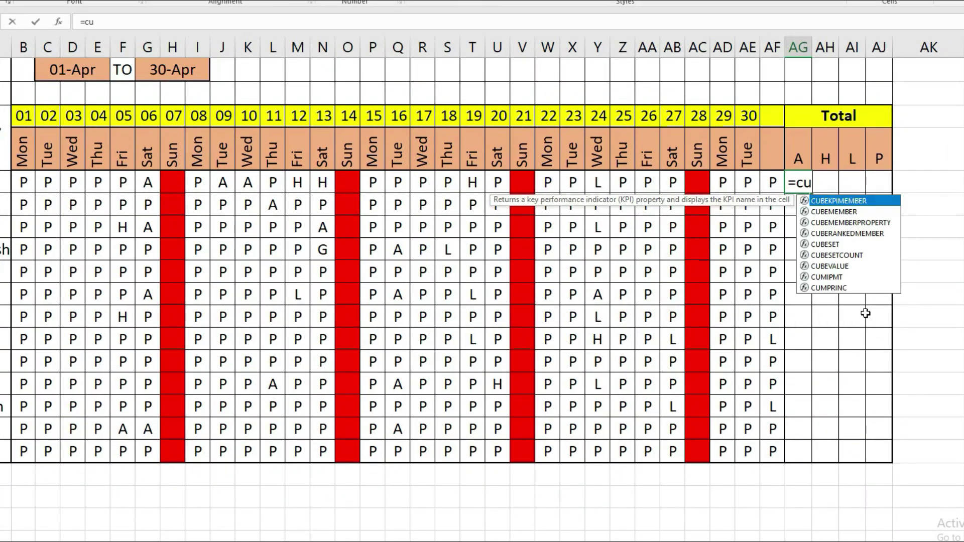
{"action": "type", "text": "if"}
{"action": "key", "text": "Tab"}
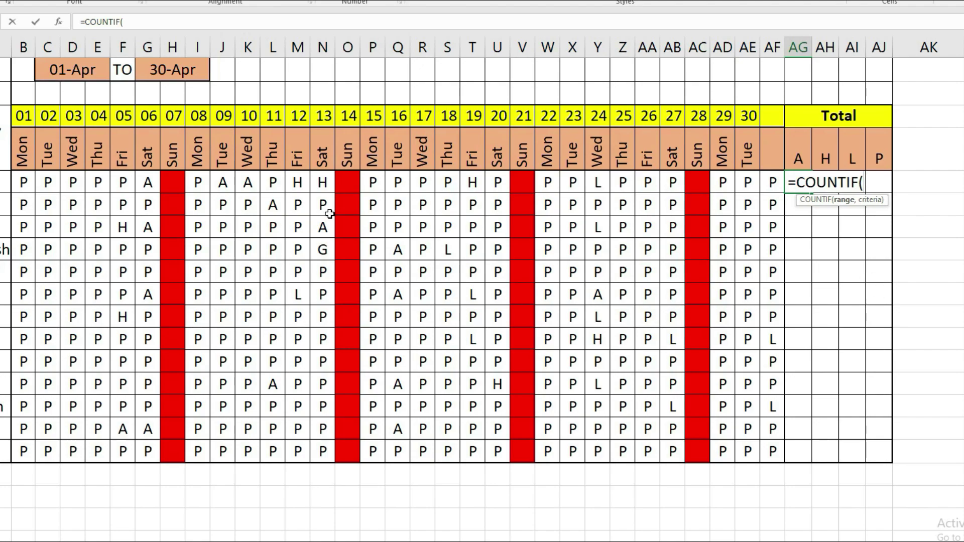
{"action": "left_click_drag", "start_coordinate": [23, 182], "coordinate": [772, 182]}
{"action": "type", "text": ",\"A"}
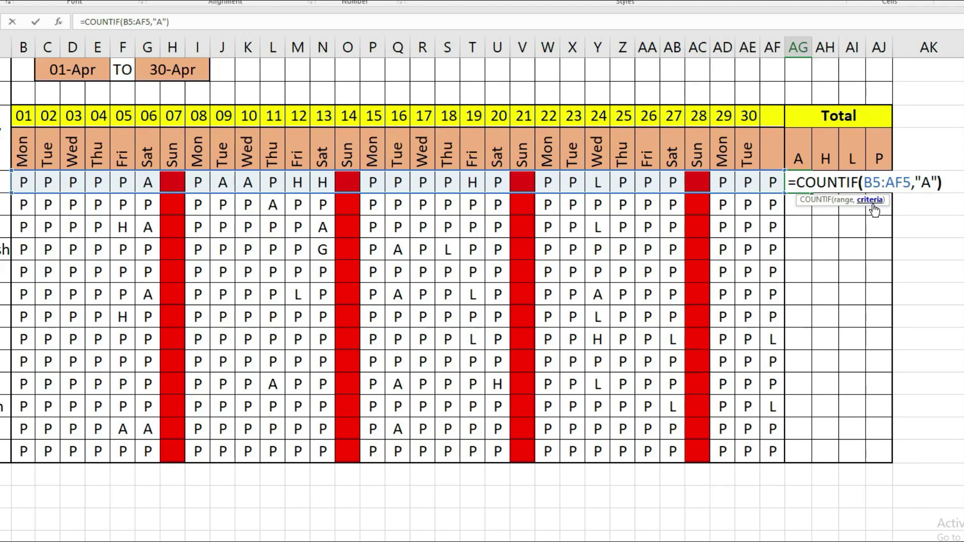
{"action": "key", "text": "Return"}
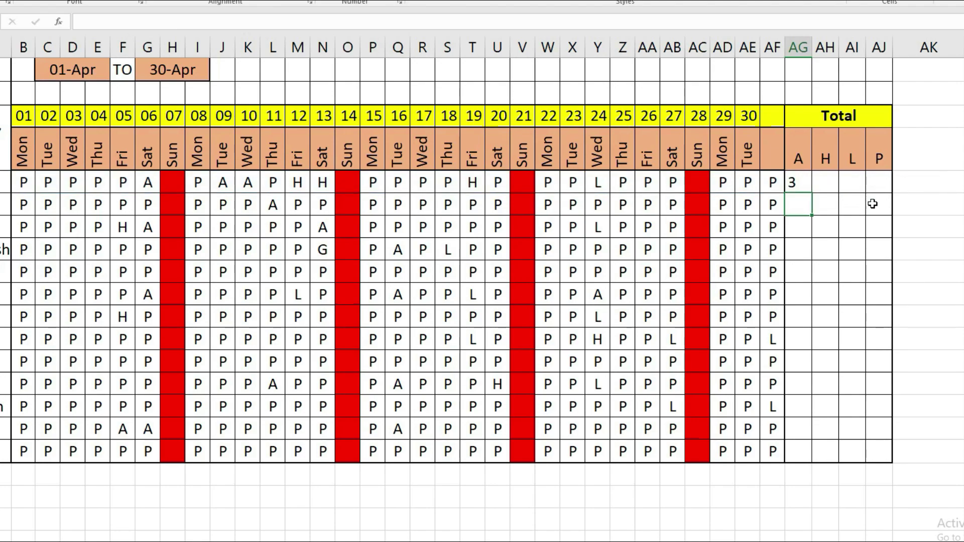
Fill the absence COUNTIF formula from AG5 down through AG17 and check the copied formulas
{"action": "left_click", "coordinate": [798, 183]}
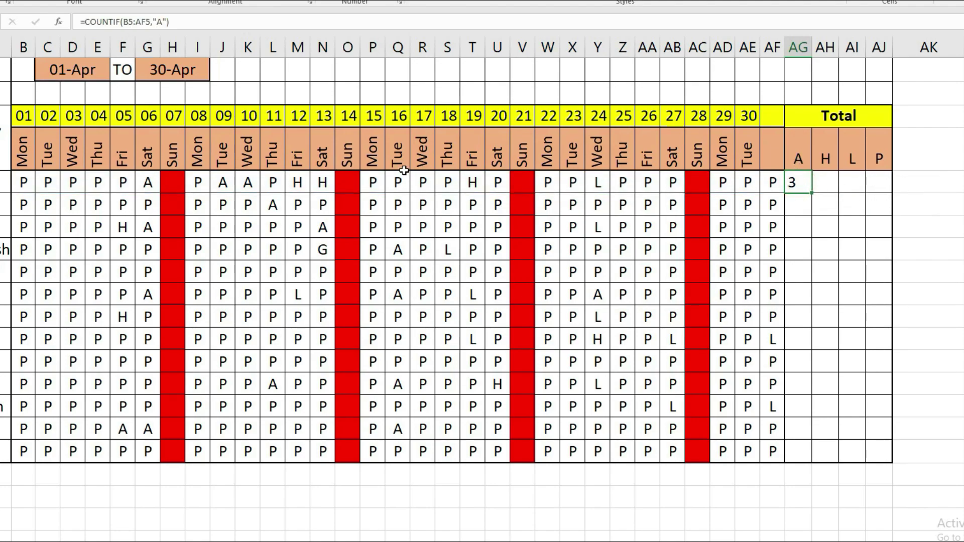
{"action": "left_click_drag", "start_coordinate": [25, 181], "coordinate": [803, 457]}
{"action": "left_click", "coordinate": [797, 183]}
{"action": "left_click", "coordinate": [800, 384]}
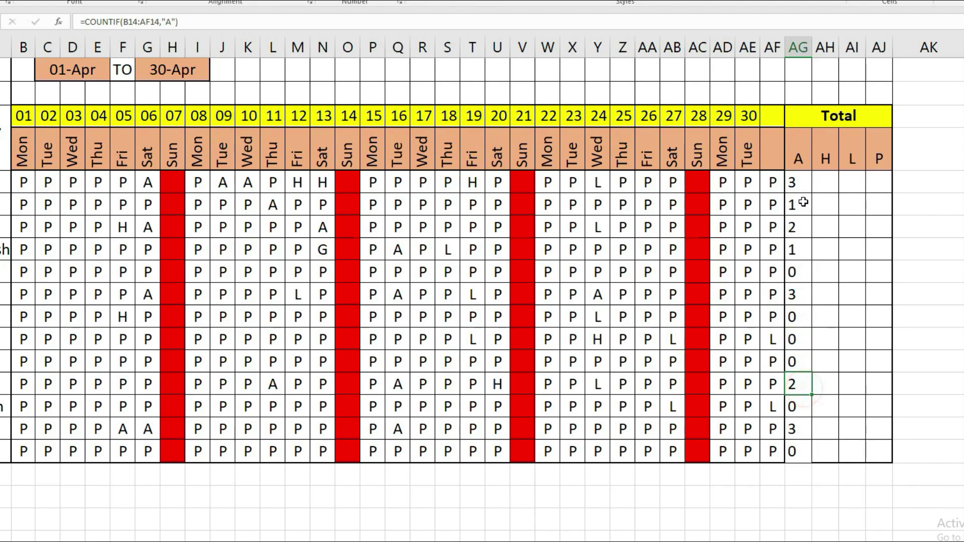
Copy the text of the COUNTIF formula in AG5 into AH5, keeping the range B5:AF5
{"action": "left_click", "coordinate": [825, 182]}
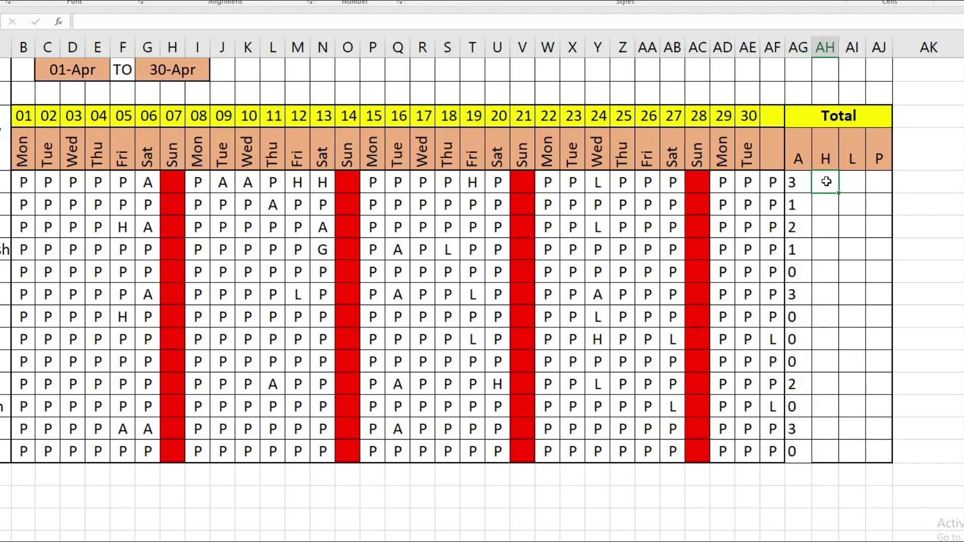
{"action": "left_click", "coordinate": [792, 181]}
{"action": "double_click", "coordinate": [797, 183]}
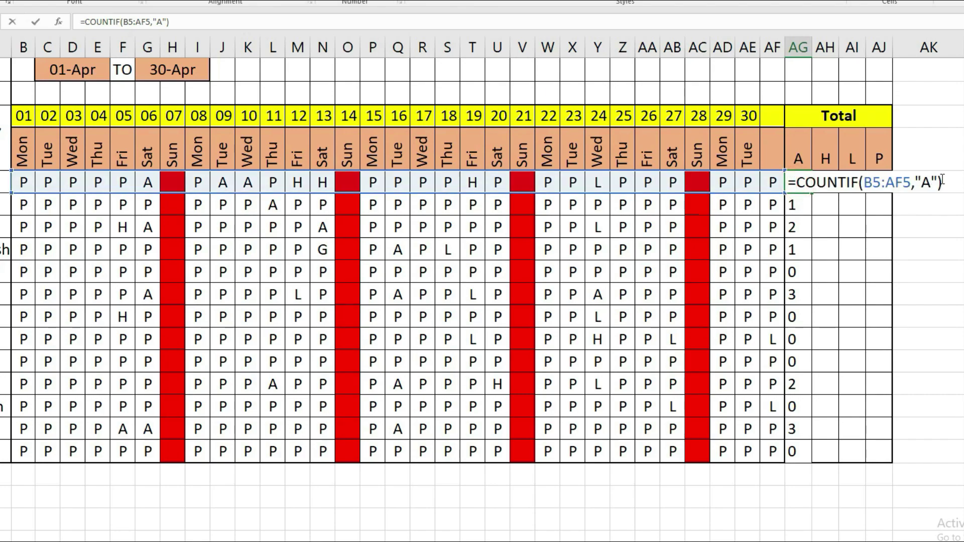
{"action": "left_click_drag", "start_coordinate": [945, 181], "coordinate": [792, 184]}
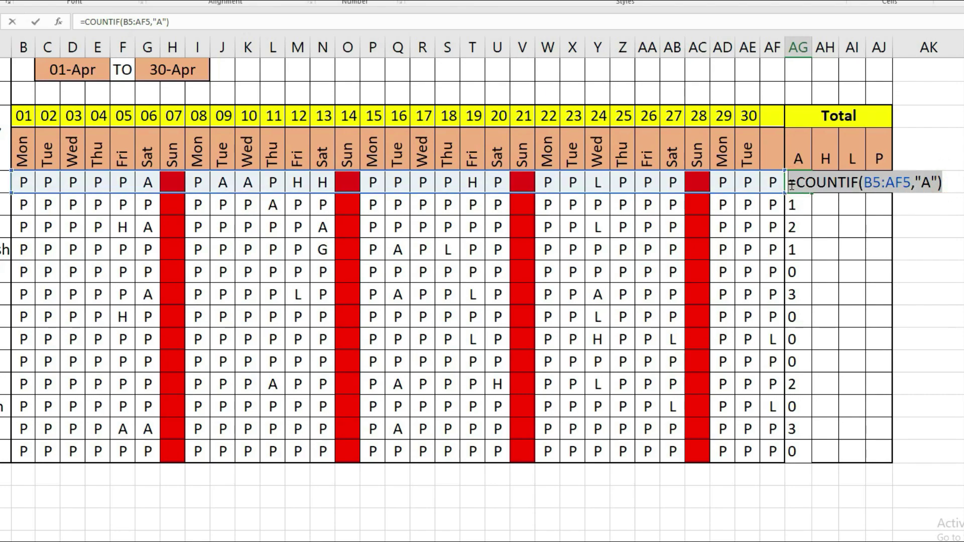
{"action": "key", "text": "ctrl+c"}
{"action": "key", "text": "Escape"}
{"action": "left_click", "coordinate": [828, 185]}
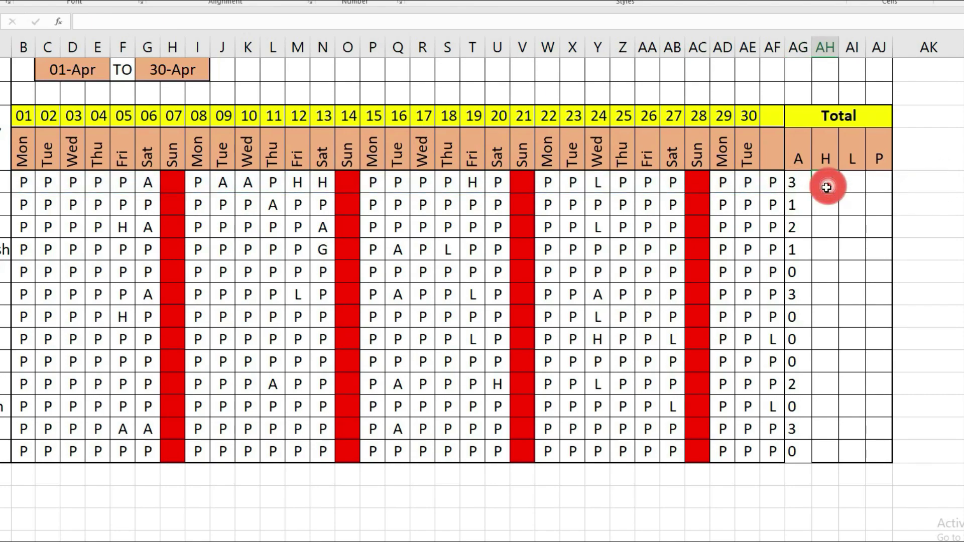
{"action": "key", "text": "ctrl+v"}
Change the COUNTIF criterion in AH5 to "H"
{"action": "double_click", "coordinate": [827, 186]}
{"action": "left_click", "coordinate": [952, 182]}
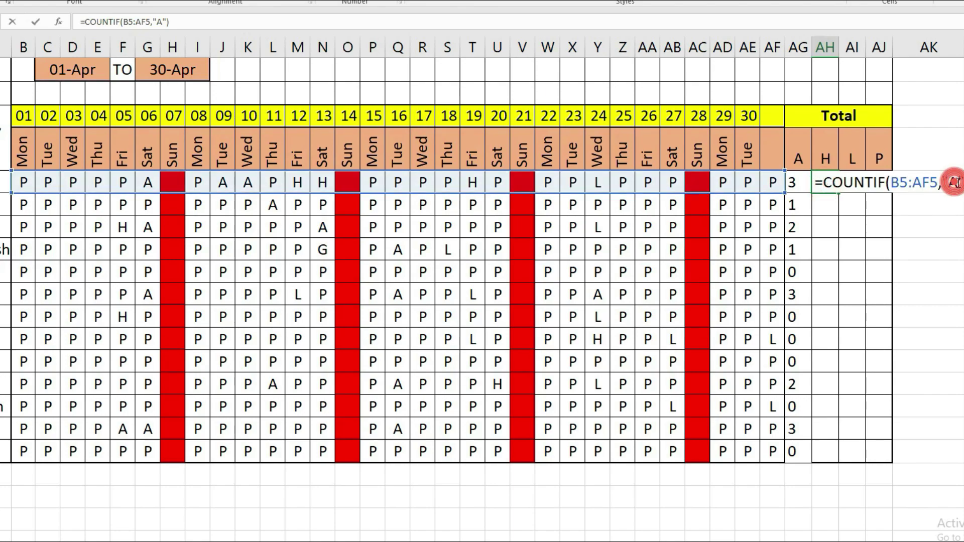
{"action": "double_click", "coordinate": [952, 182]}
{"action": "type", "text": "H"}
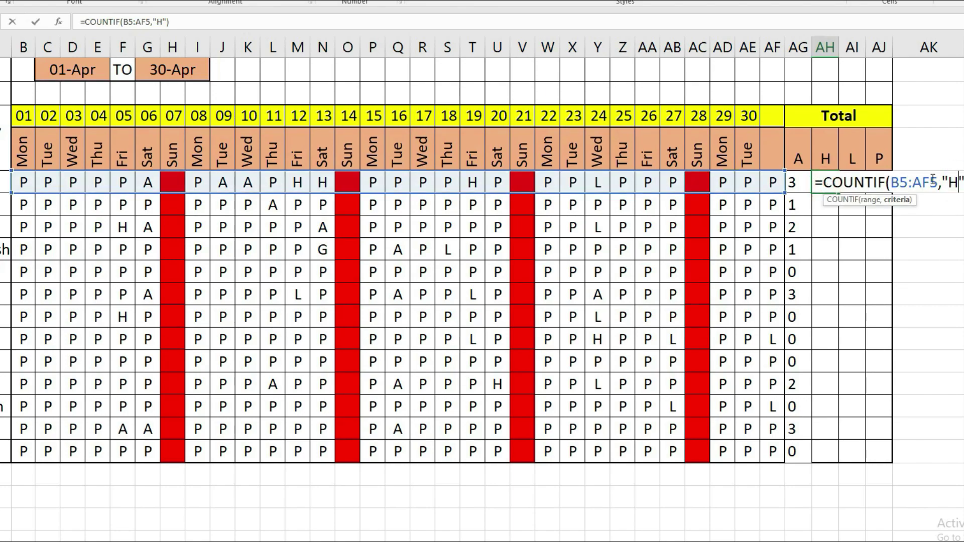
{"action": "key", "text": "Return"}
{"action": "left_click", "coordinate": [828, 180]}
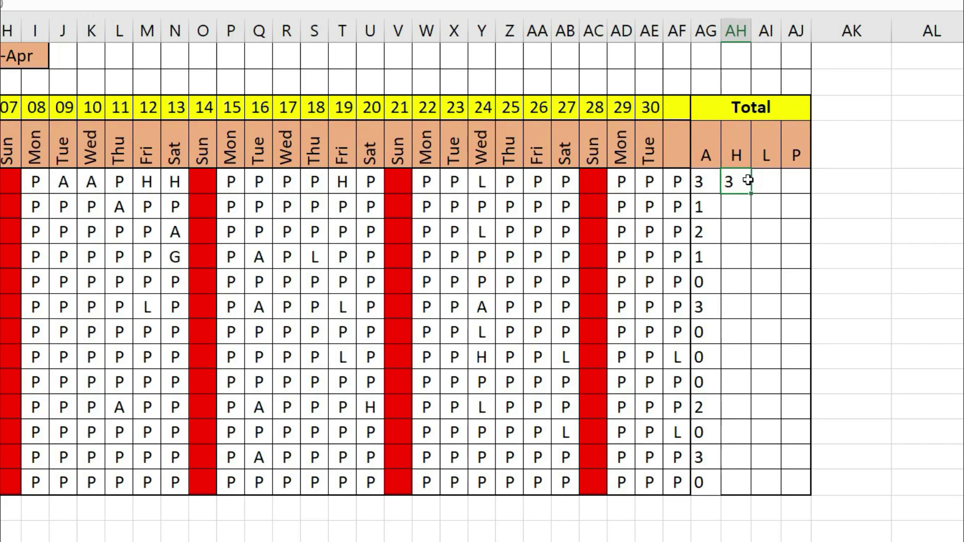
Paste the copied COUNTIF formula into AI5 and AJ5 for the L and P totals
{"action": "left_click", "coordinate": [765, 182]}
{"action": "key", "text": "ctrl+v"}
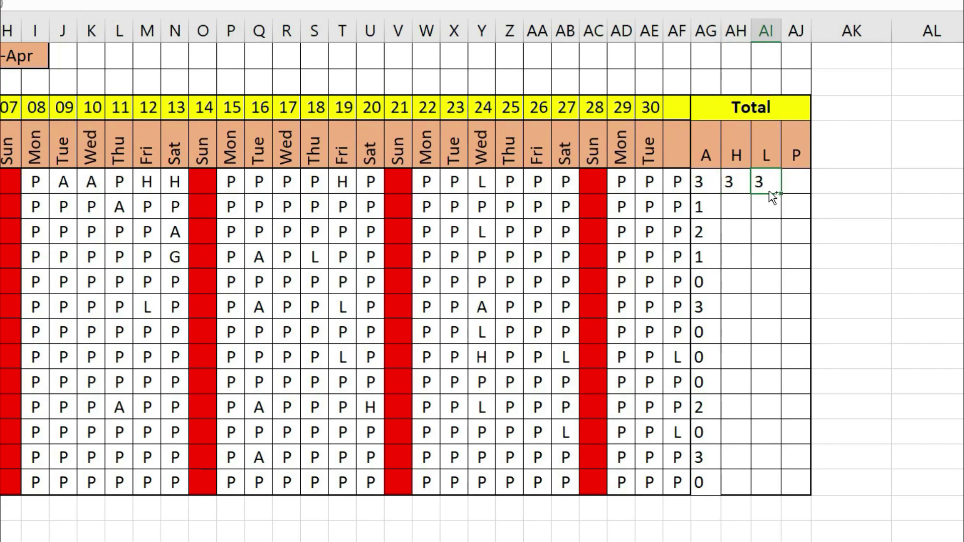
{"action": "left_click", "coordinate": [803, 181]}
{"action": "key", "text": "ctrl+v"}
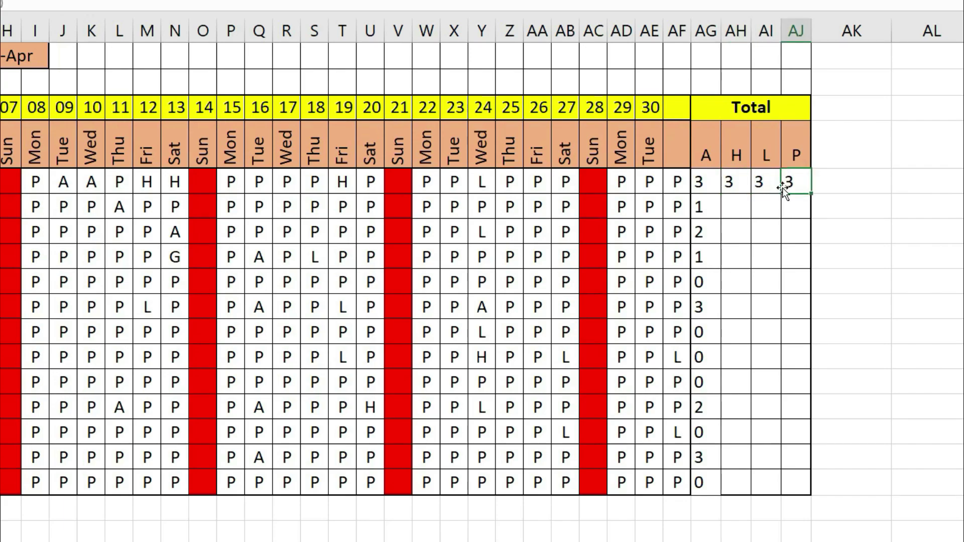
Change the COUNTIF criterion in AI5 to "L"
{"action": "double_click", "coordinate": [758, 182]}
{"action": "double_click", "coordinate": [919, 182]}
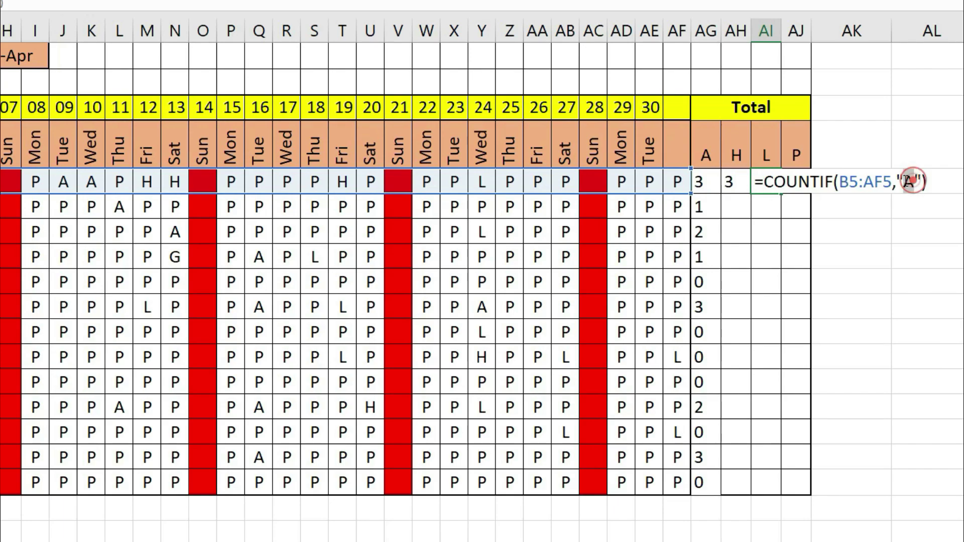
{"action": "type", "text": "L"}
{"action": "key", "text": "Return"}
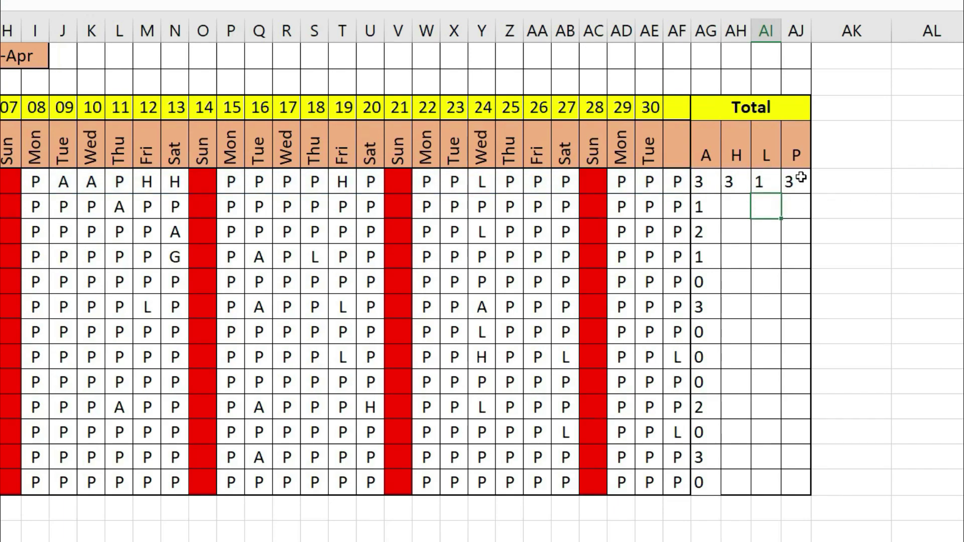
Change the COUNTIF criterion in AJ5 to "P"
{"action": "double_click", "coordinate": [800, 179]}
{"action": "double_click", "coordinate": [938, 182]}
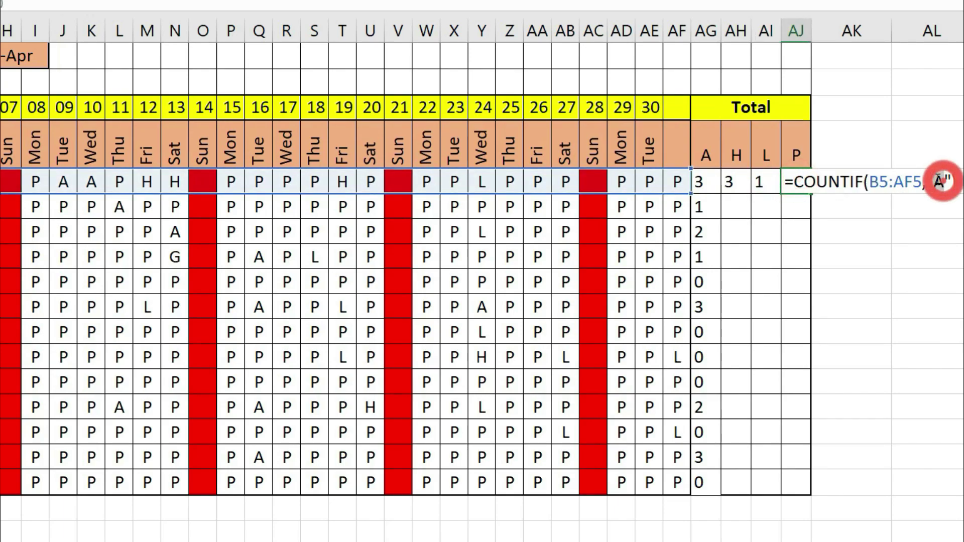
{"action": "type", "text": "P"}
{"action": "key", "text": "Return"}
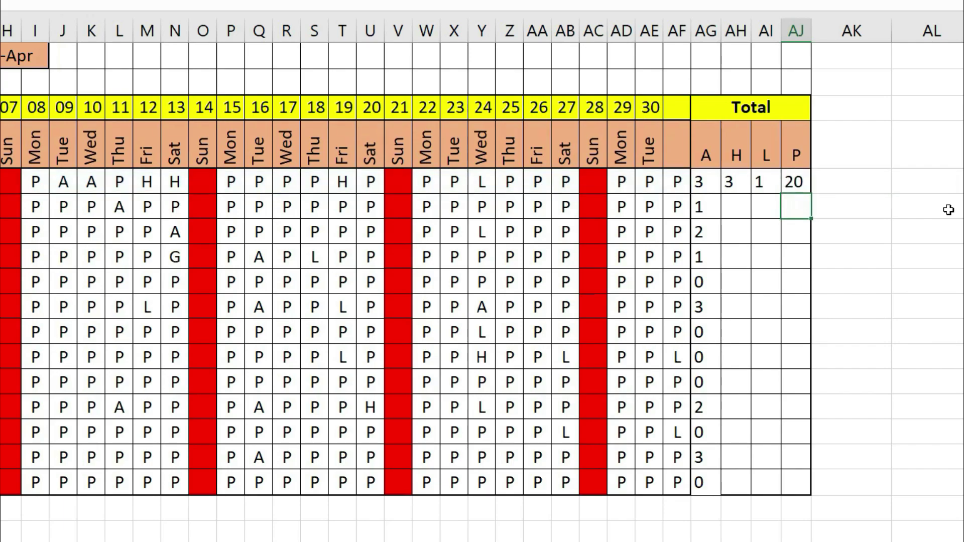
Fill the A, H, L and P COUNTIF formulas from row 5 down through row 17 in AG5:AJ17
{"action": "left_click", "coordinate": [795, 182]}
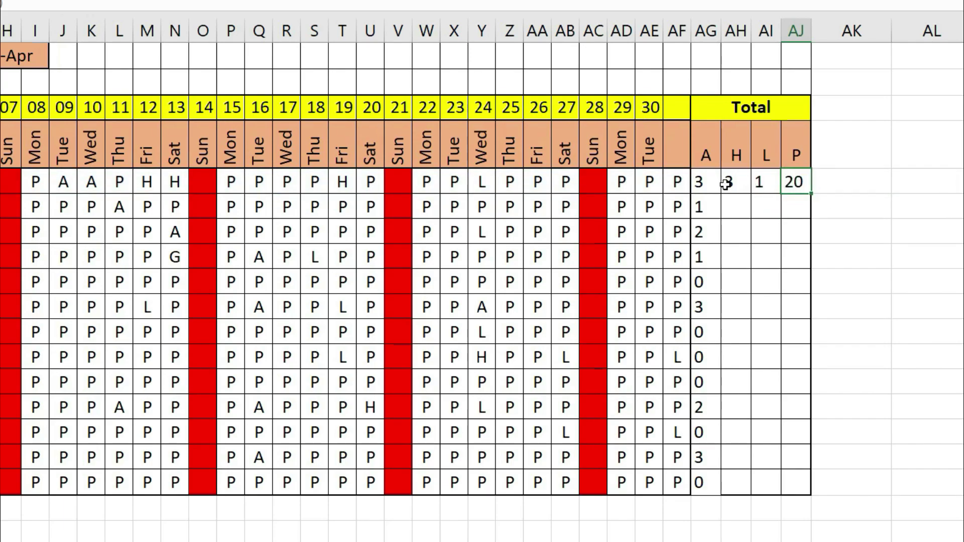
{"action": "left_click", "coordinate": [706, 180]}
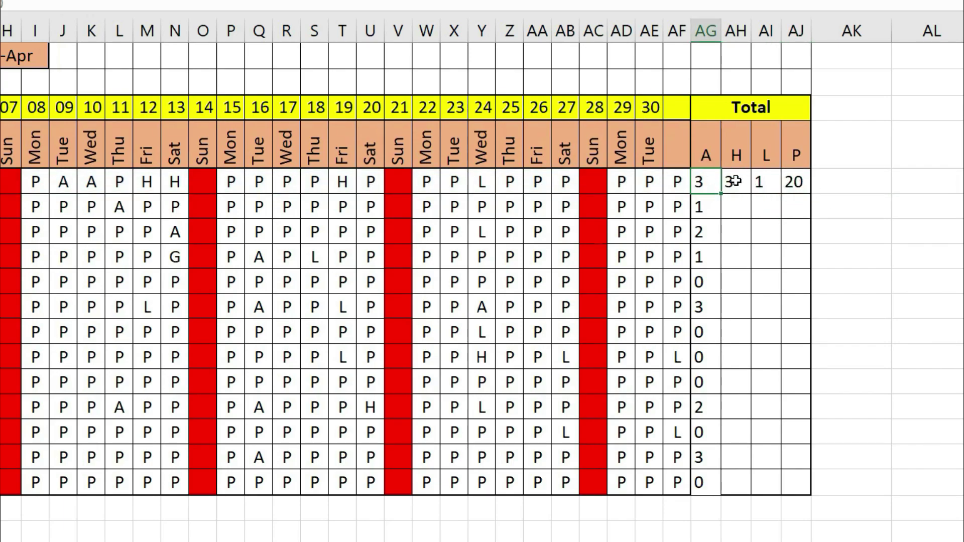
{"action": "left_click", "coordinate": [734, 180]}
{"action": "left_click", "coordinate": [764, 182]}
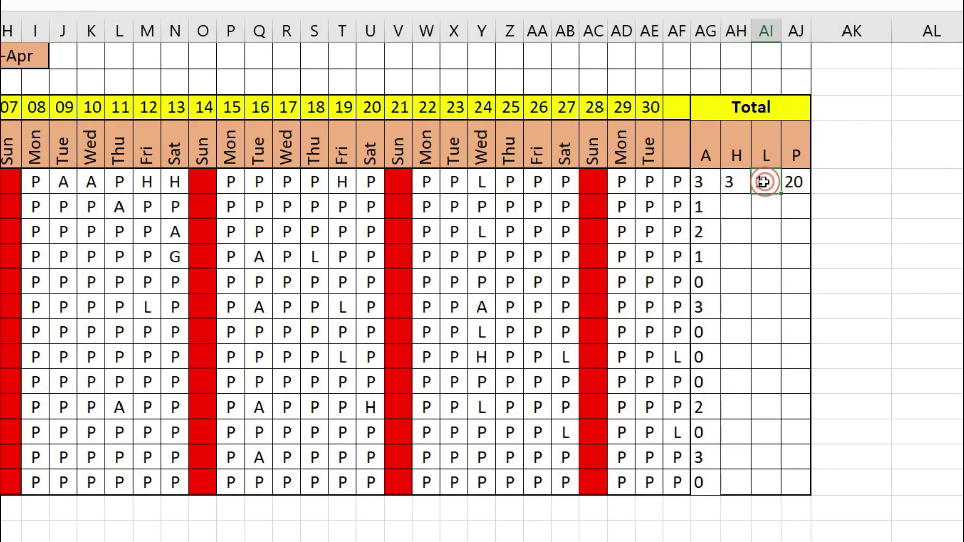
{"action": "left_click_drag", "start_coordinate": [697, 181], "coordinate": [796, 491]}
{"action": "left_click", "coordinate": [863, 335]}
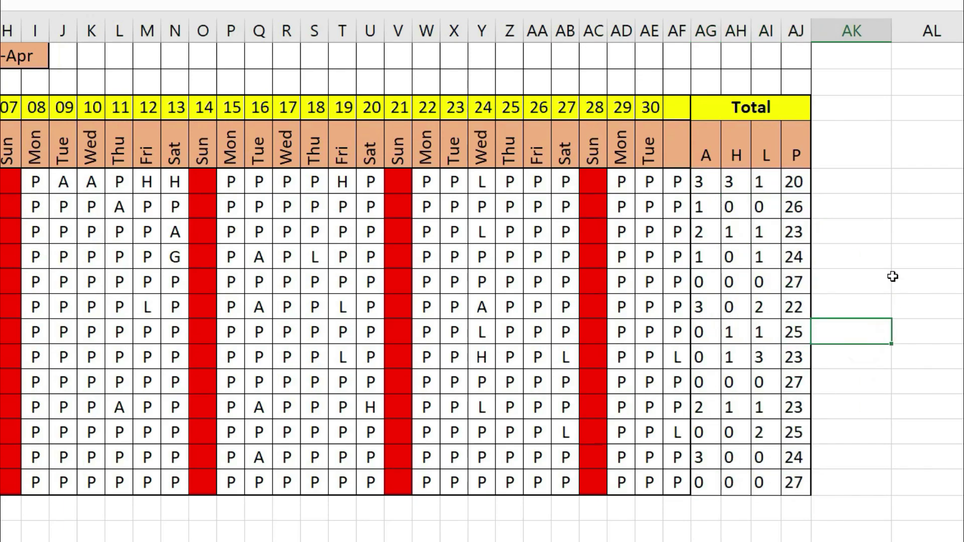
{"action": "left_click", "coordinate": [759, 206]}
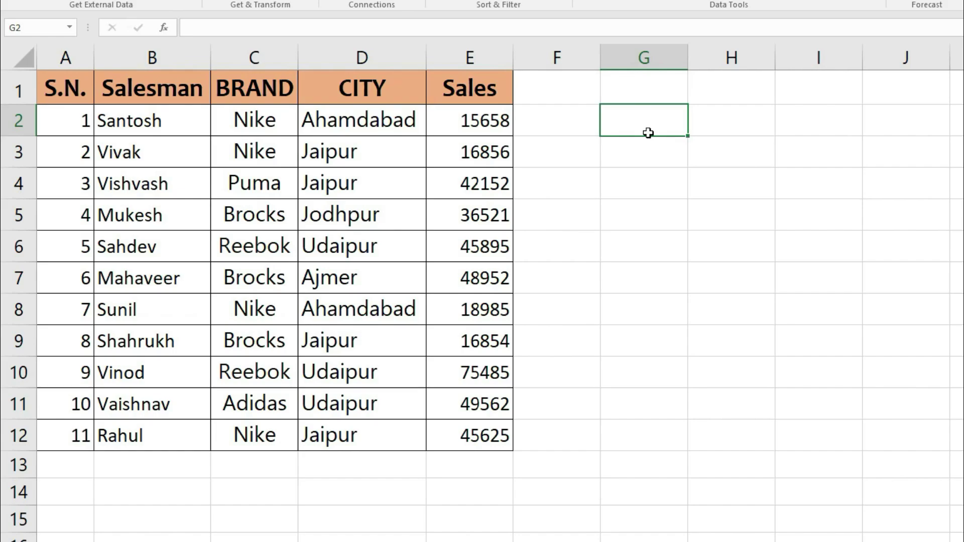
Start a COUNTIFS formula in G2 with the brand range C2:C12 and the criterion "Nike"
{"action": "type", "text": "=COUNT"}
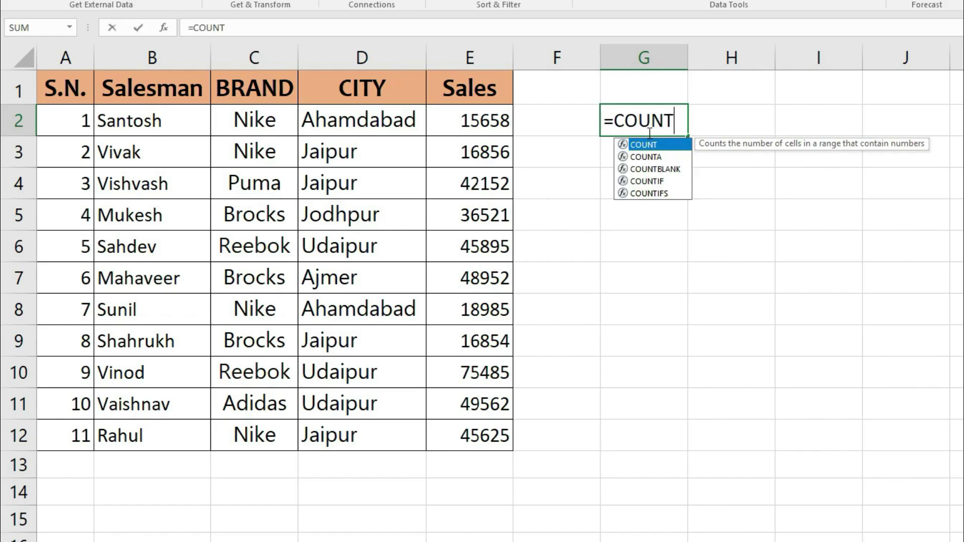
{"action": "type", "text": "IFS("}
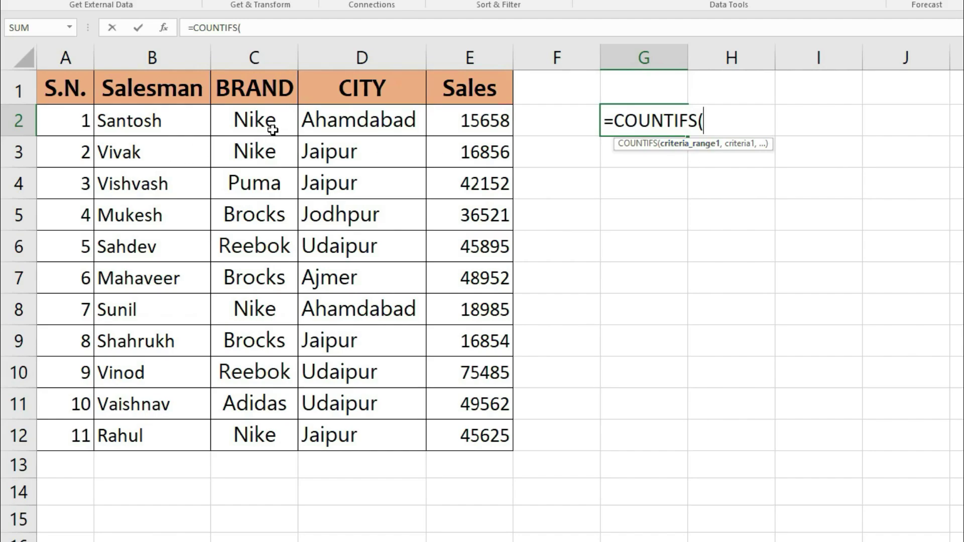
{"action": "left_click_drag", "start_coordinate": [262, 117], "coordinate": [261, 431]}
{"action": "type", "text": ","}
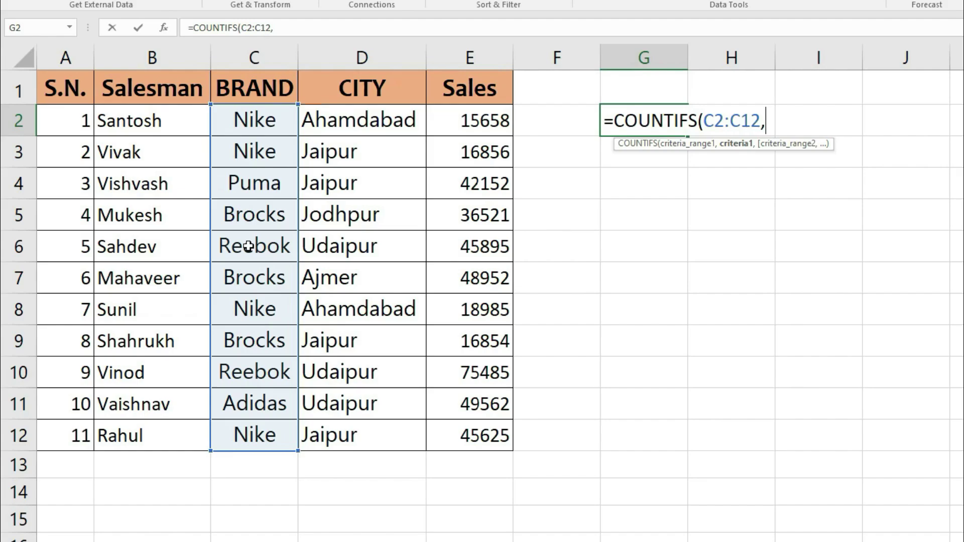
{"action": "type", "text": "\"Nike"}
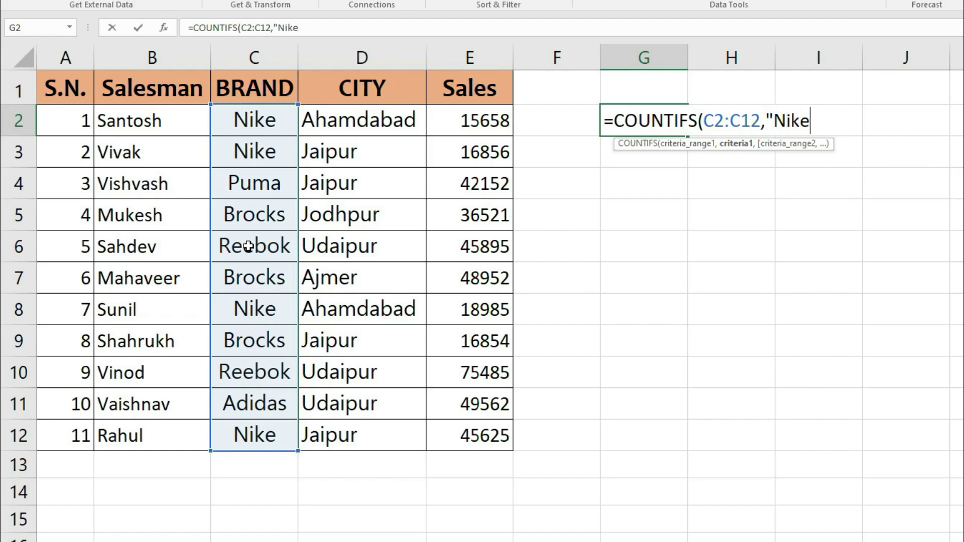
{"action": "type", "text": "\","}
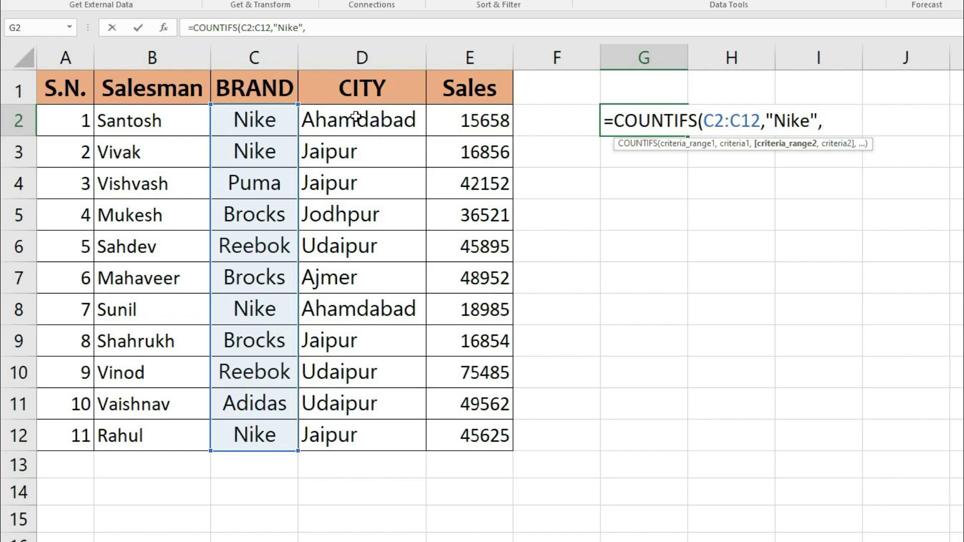
Add the city range D2:D12 with the criterion "Jaipur" and complete the COUNTIFS formula
{"action": "left_click_drag", "start_coordinate": [356, 117], "coordinate": [346, 426]}
{"action": "type", "text": ","}
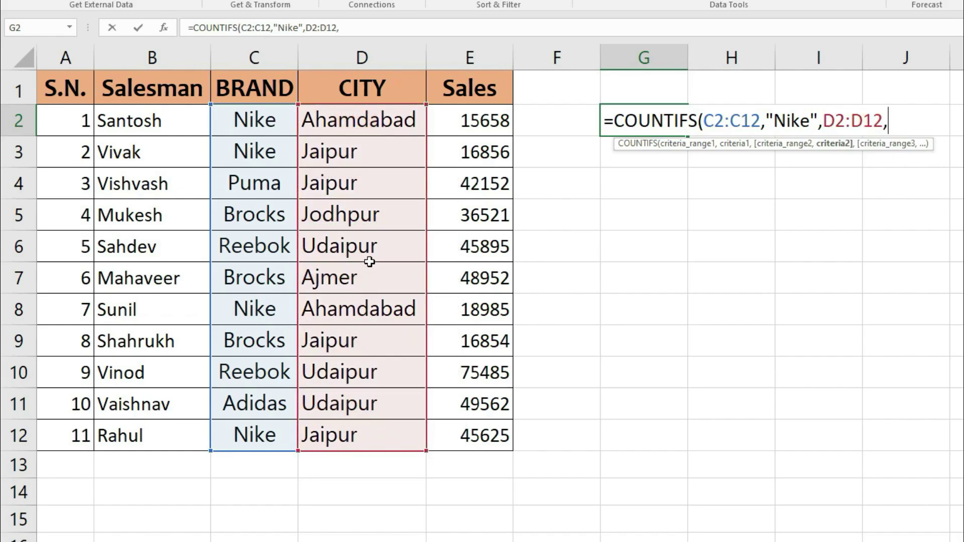
{"action": "type", "text": "\"Jaipur\""}
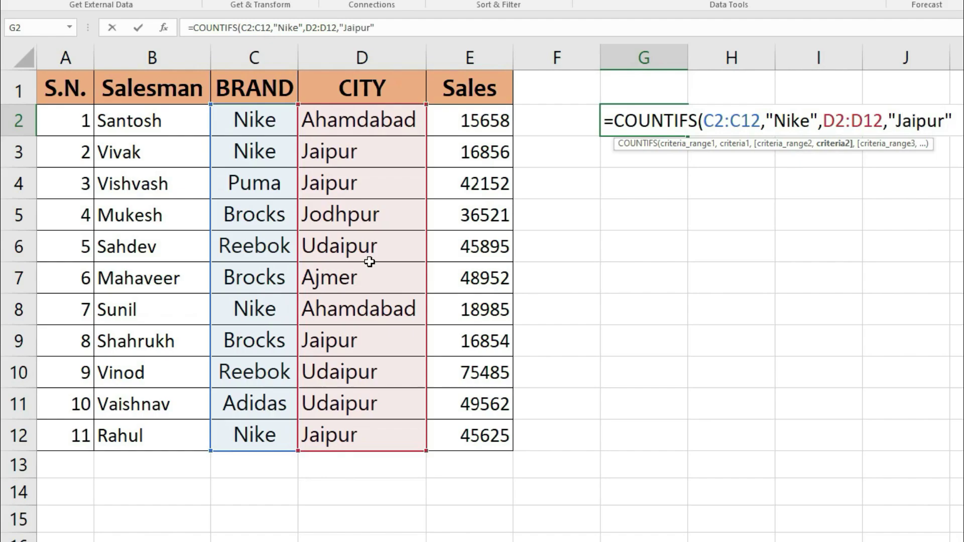
{"action": "type", "text": ","}
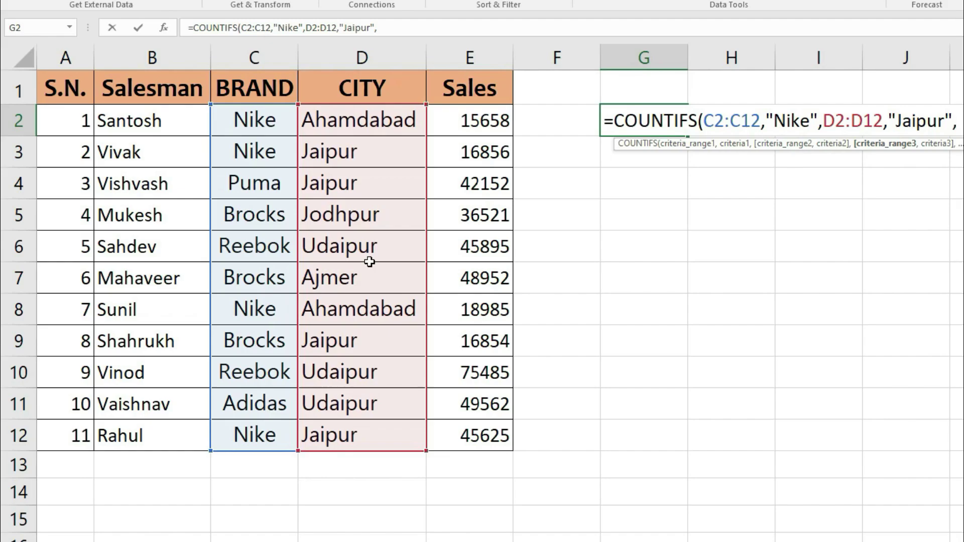
{"action": "key", "text": "BackSpace"}
{"action": "type", "text": ")"}
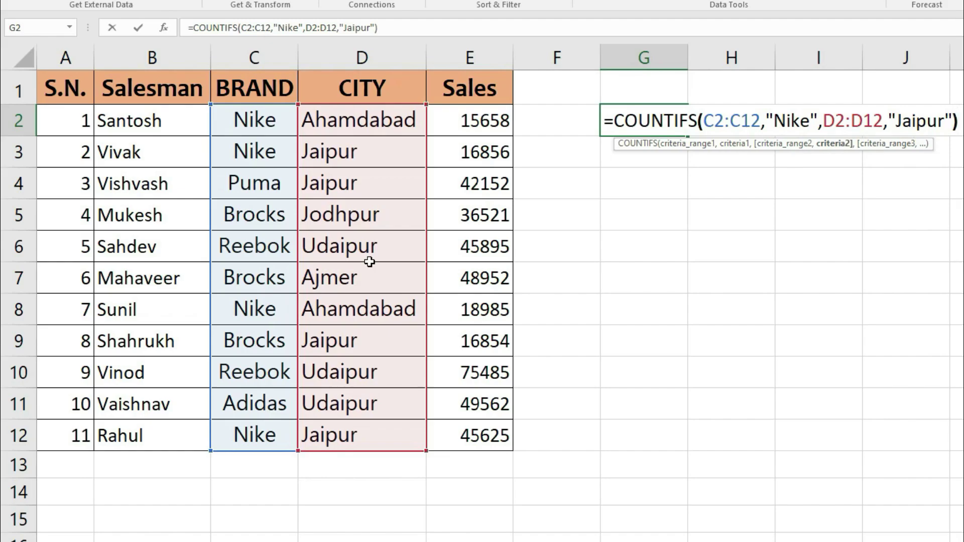
{"action": "key", "text": "Return"}
Compare the COUNTIFS result in G2 with the Nike and Jaipur entries in rows 3 and 12
{"action": "left_click", "coordinate": [655, 123]}
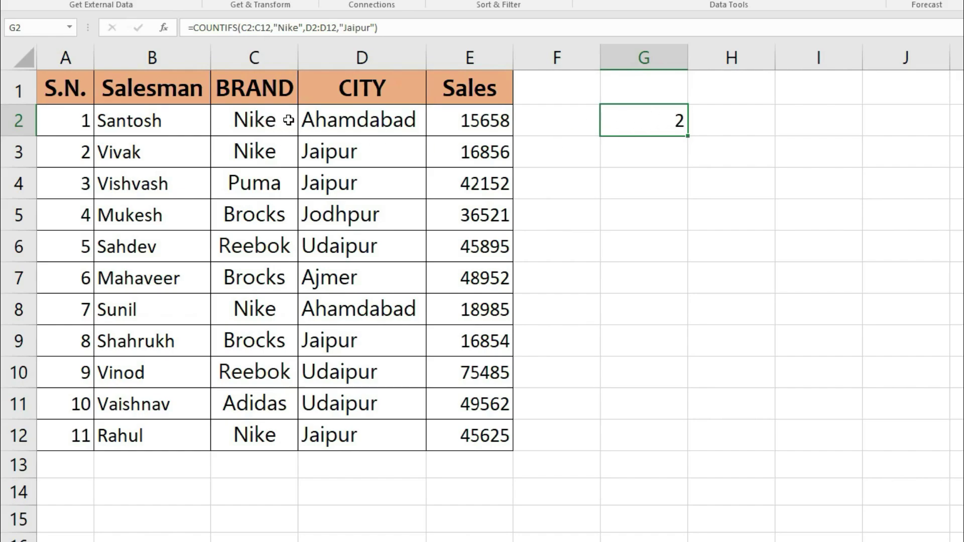
{"action": "left_click_drag", "start_coordinate": [275, 152], "coordinate": [345, 152]}
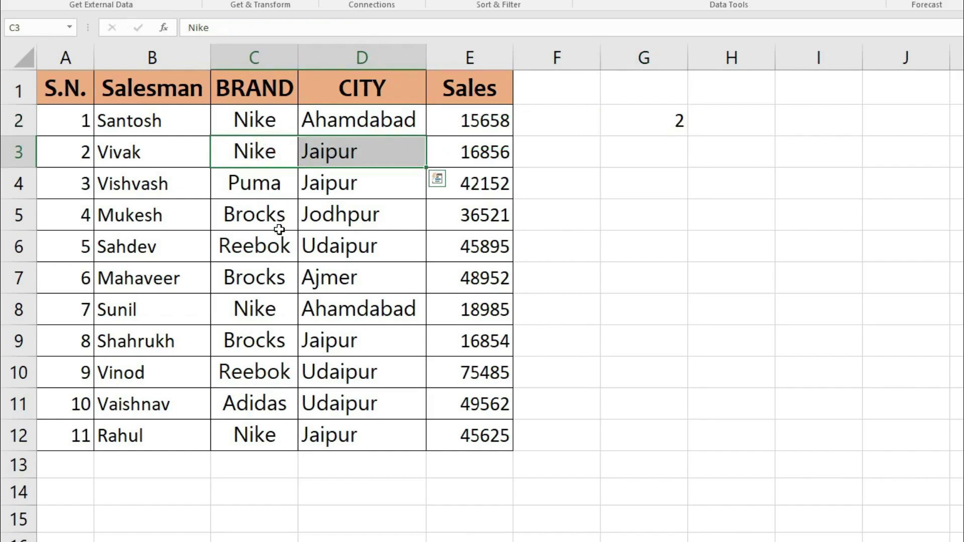
{"action": "left_click_drag", "start_coordinate": [266, 437], "coordinate": [352, 436]}
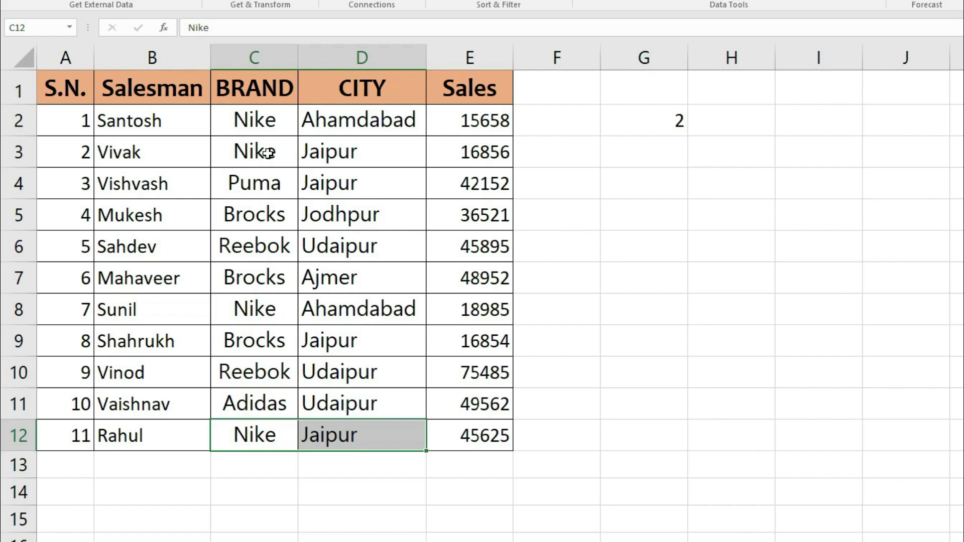
{"action": "left_click", "coordinate": [326, 152]}
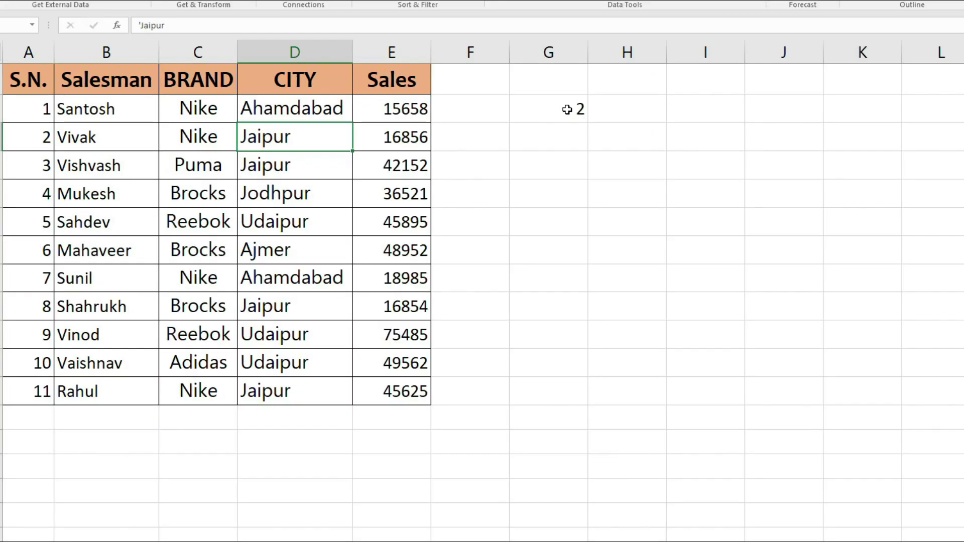
{"action": "left_click", "coordinate": [660, 120]}
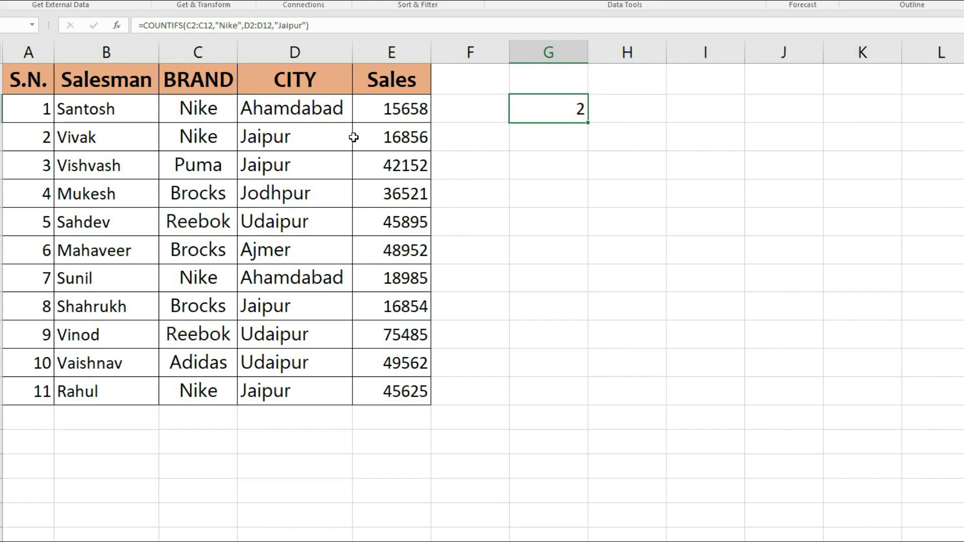
Extend the COUNTIFS formula in G2 with the sales range E2:E12 and the criterion ">40000"
{"action": "double_click", "coordinate": [558, 106]}
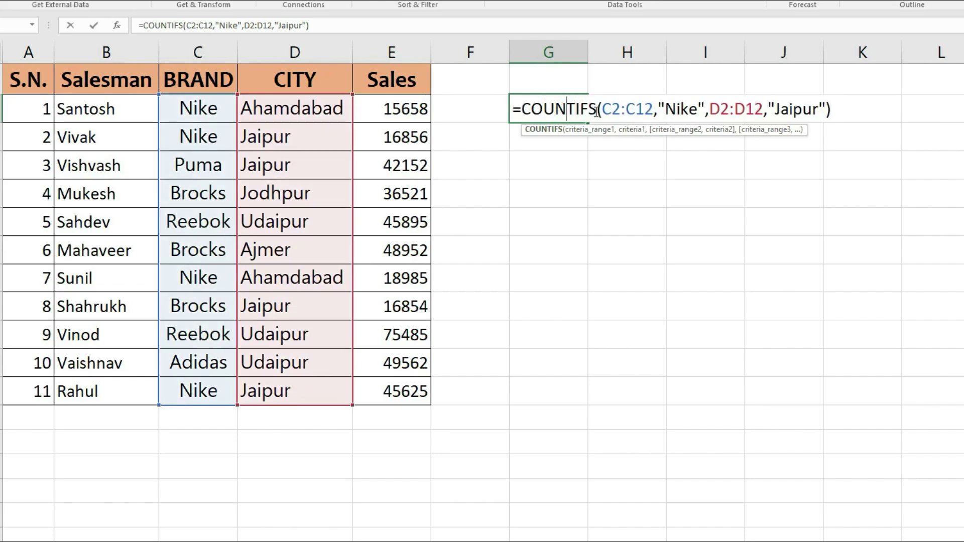
{"action": "left_click", "coordinate": [825, 107]}
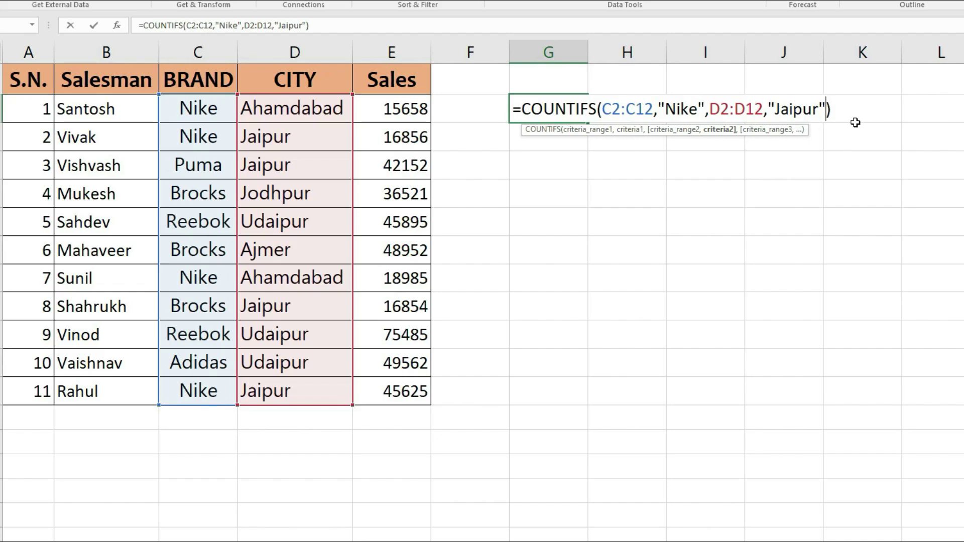
{"action": "type", "text": ","}
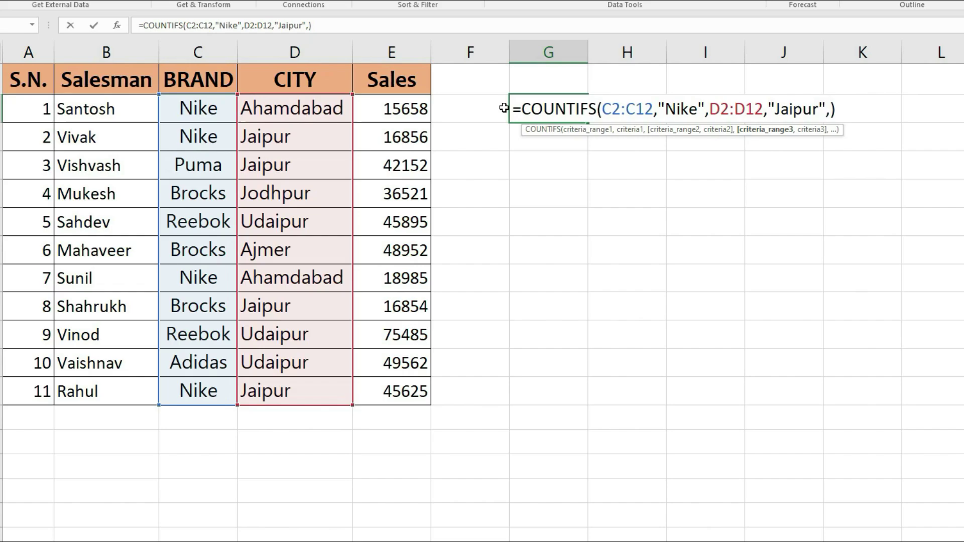
{"action": "left_click_drag", "start_coordinate": [399, 106], "coordinate": [405, 390]}
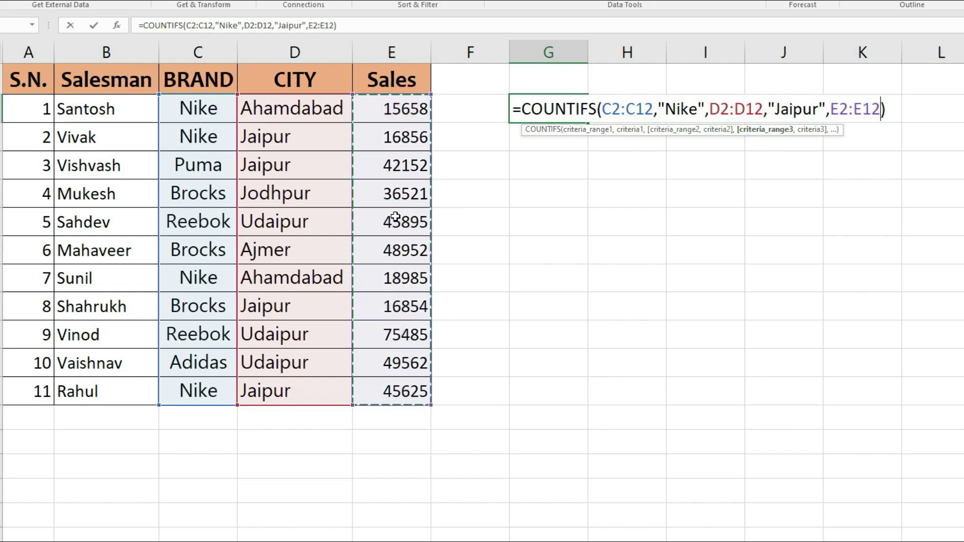
{"action": "type", "text": ",\""}
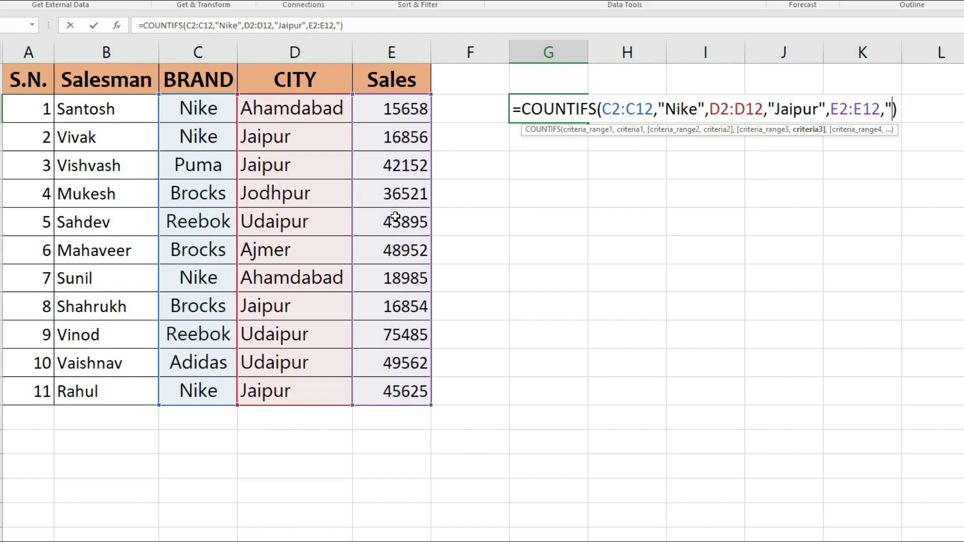
{"action": "type", "text": ">40000\""}
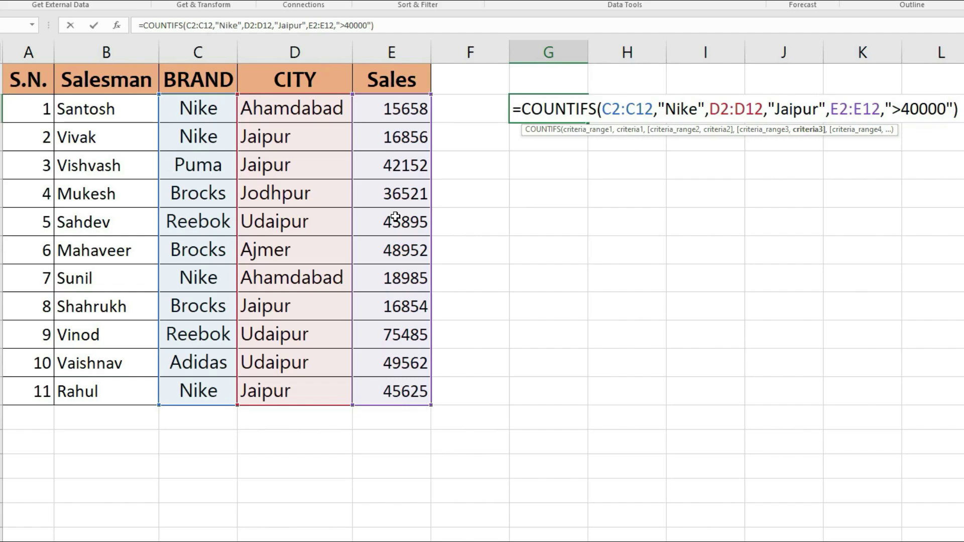
{"action": "type", "text": ")"}
{"action": "key", "text": "Return"}
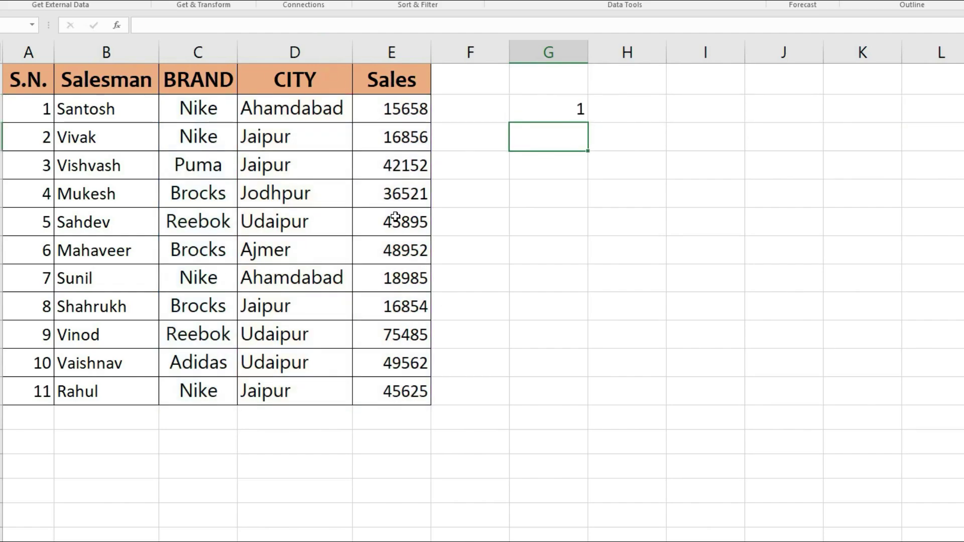
Check the three-condition formula in G2 against the brand, city and sales values of the Nike rows in Jaipur
{"action": "left_click", "coordinate": [559, 108]}
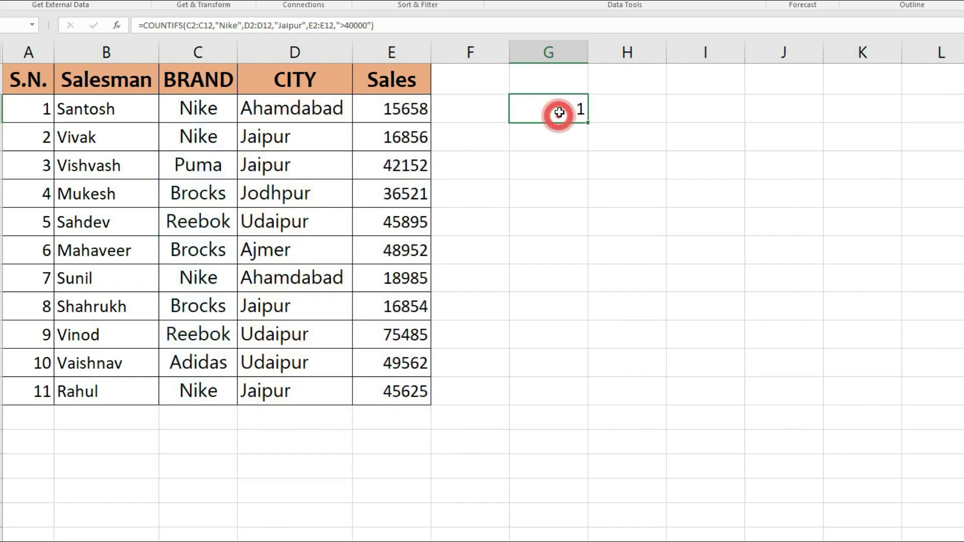
{"action": "left_click_drag", "start_coordinate": [193, 135], "coordinate": [266, 136]}
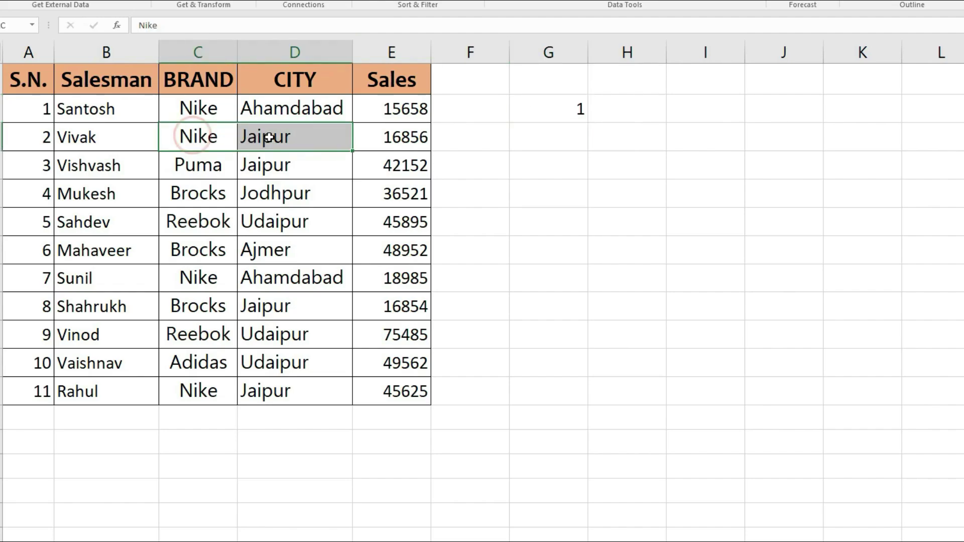
{"action": "left_click_drag", "start_coordinate": [194, 390], "coordinate": [254, 390]}
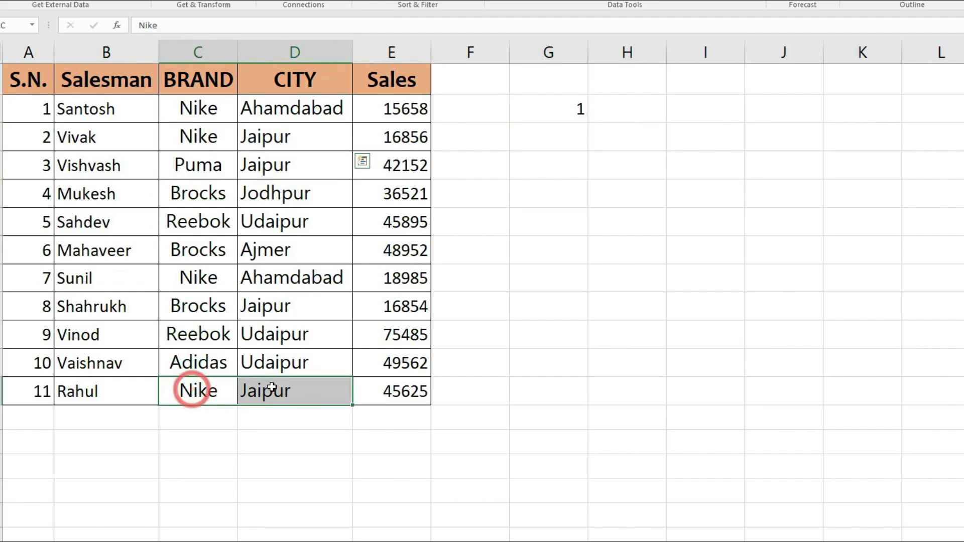
{"action": "left_click_drag", "start_coordinate": [218, 134], "coordinate": [319, 133]}
{"action": "left_click", "coordinate": [409, 136]}
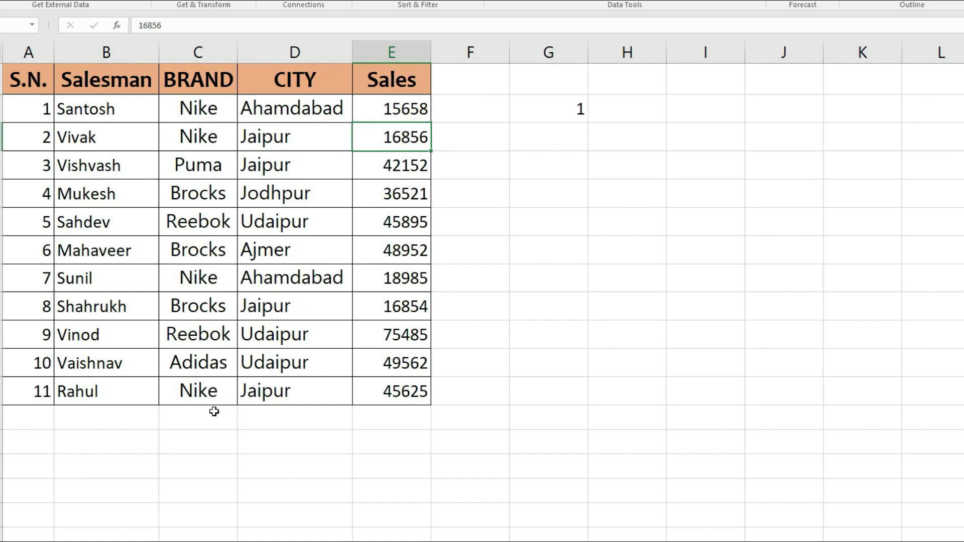
{"action": "left_click_drag", "start_coordinate": [198, 390], "coordinate": [376, 384]}
{"action": "left_click", "coordinate": [378, 385]}
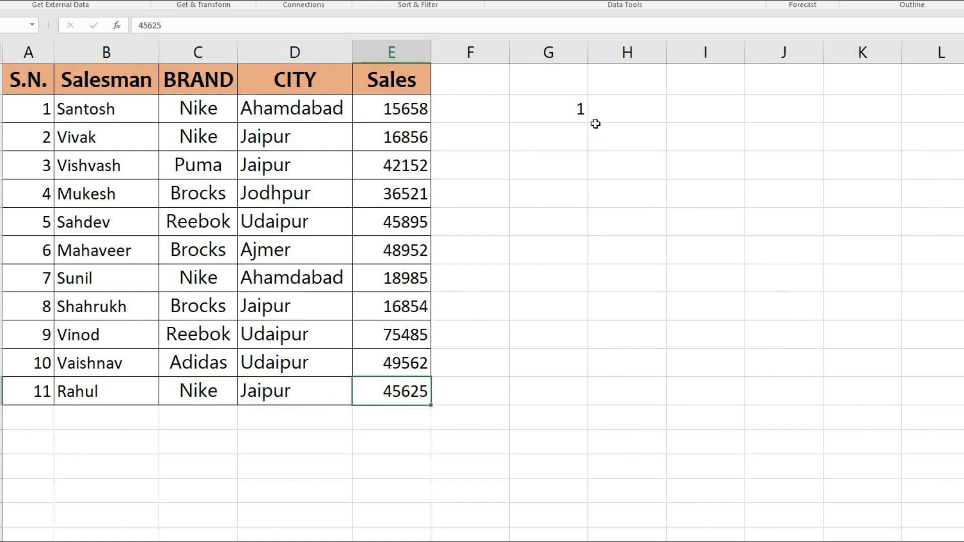
{"action": "double_click", "coordinate": [572, 109]}
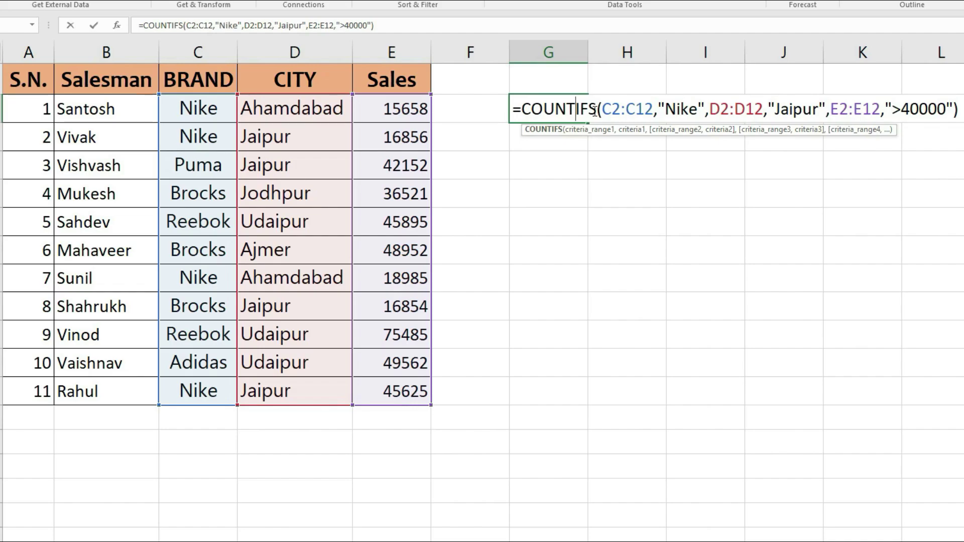
{"action": "key", "text": "Return"}
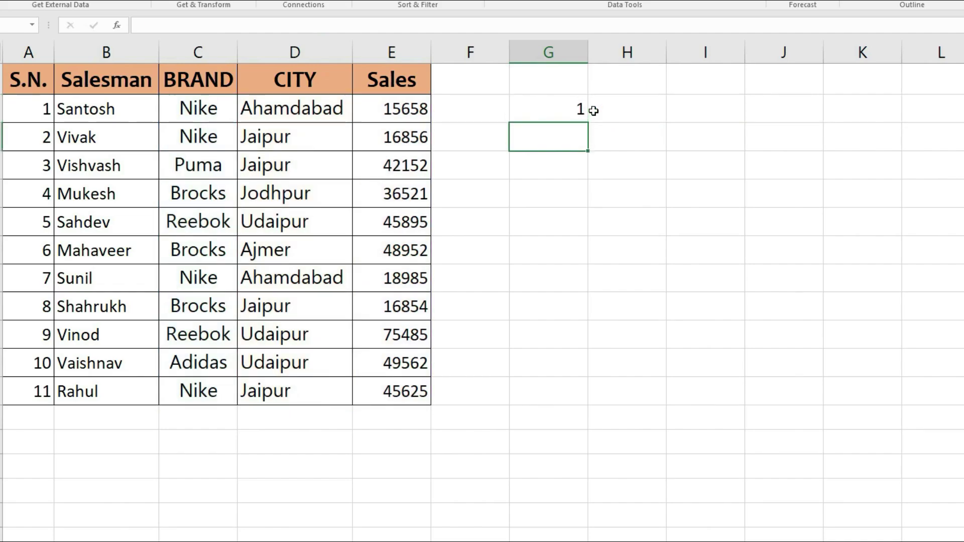
{"action": "left_click", "coordinate": [555, 109]}
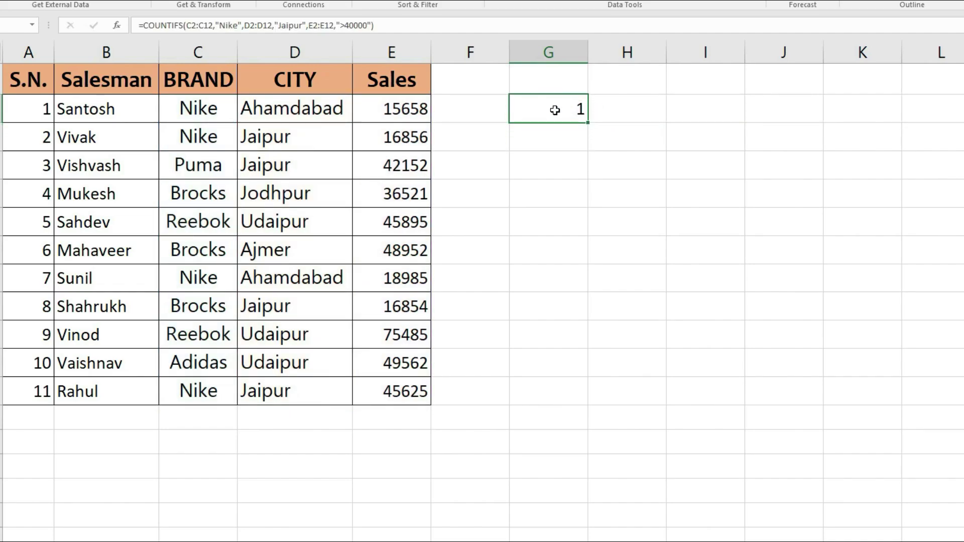